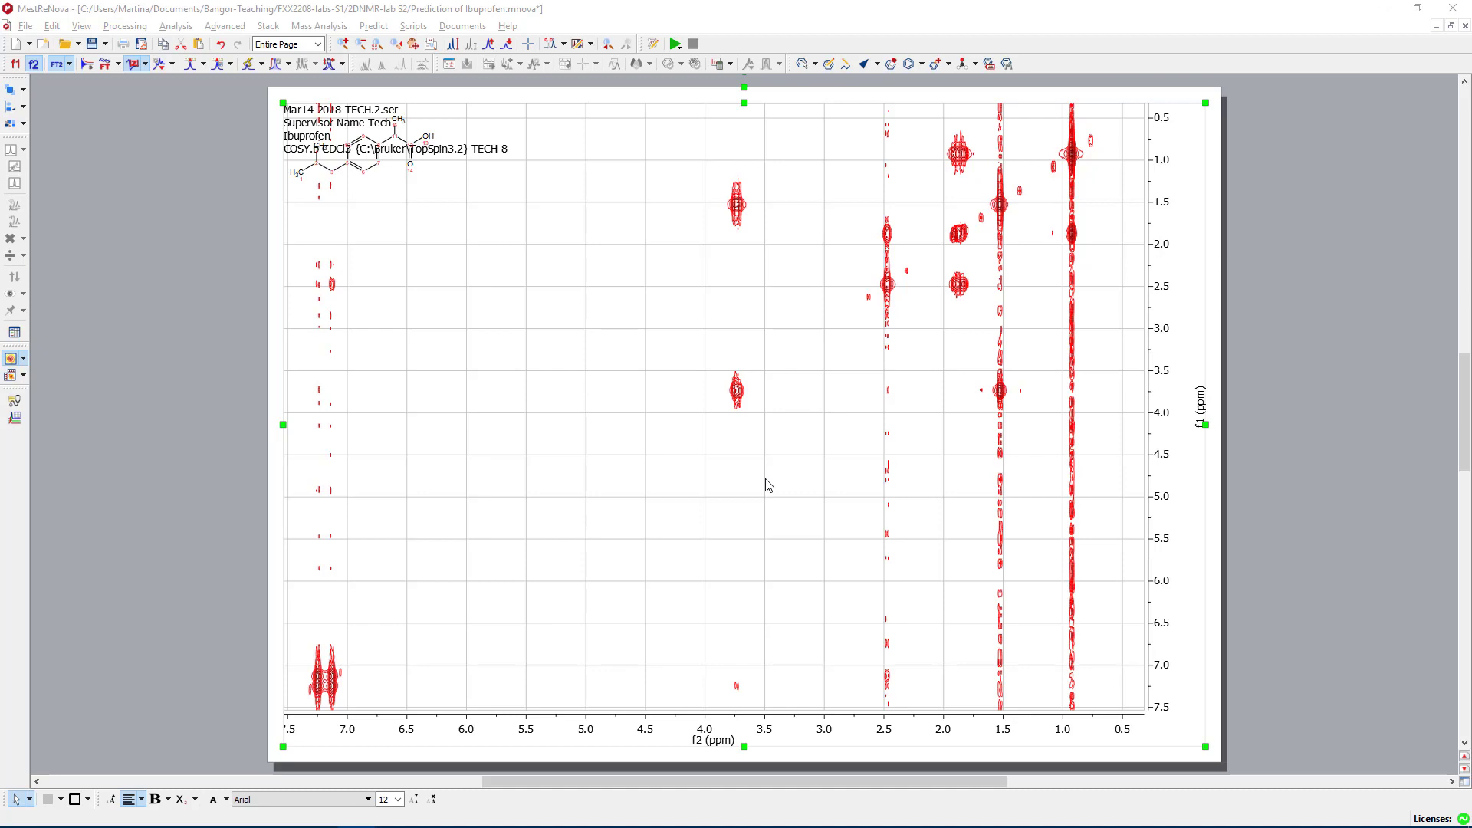
# Step: Adjust the COSY contour intensity until the noise and streaks are gone and only the diagonal and cross peaks are displayed
pyautogui.scroll(5, 767, 485)
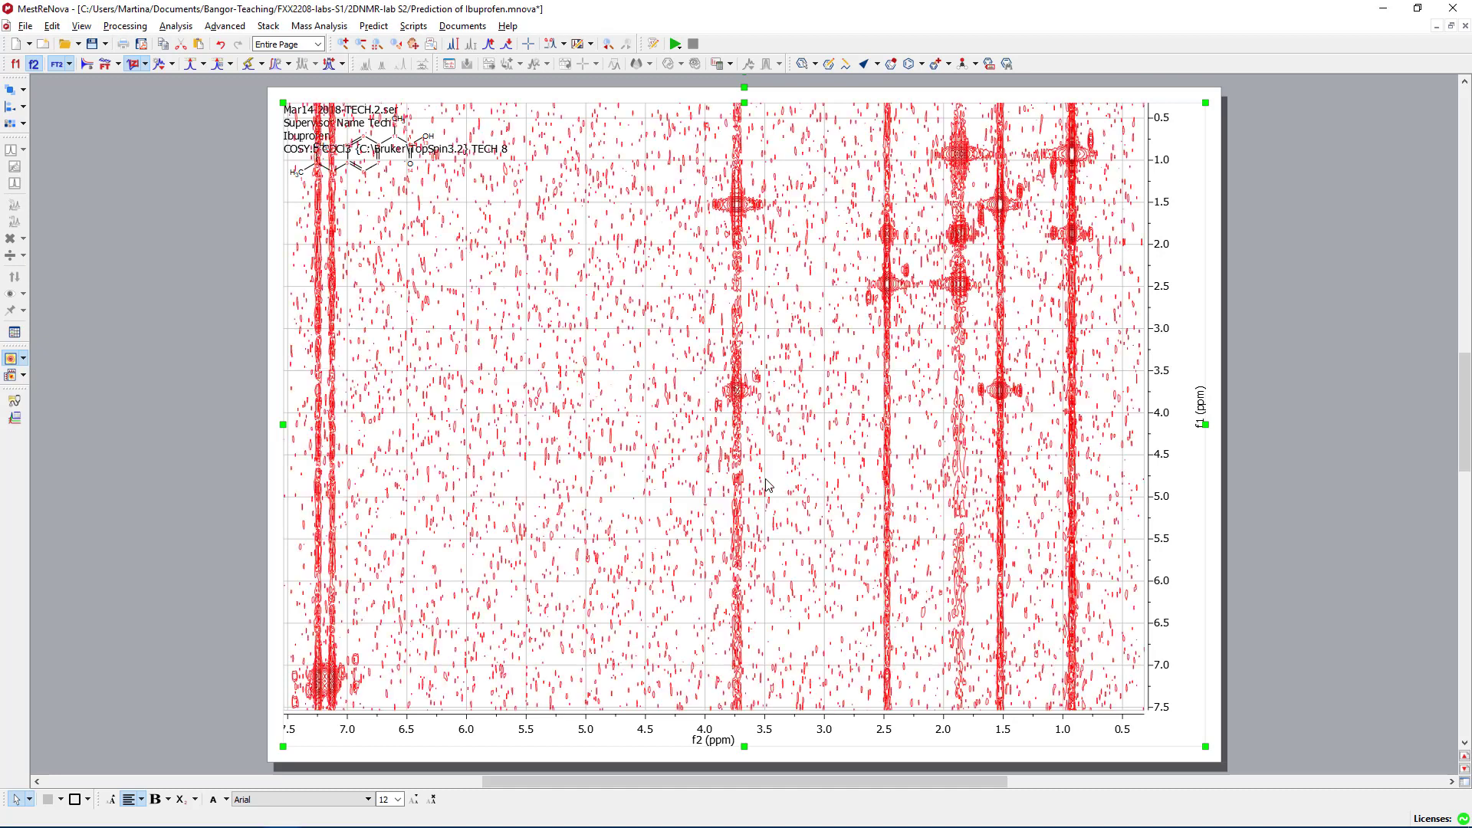
pyautogui.scroll(2, 768, 485)
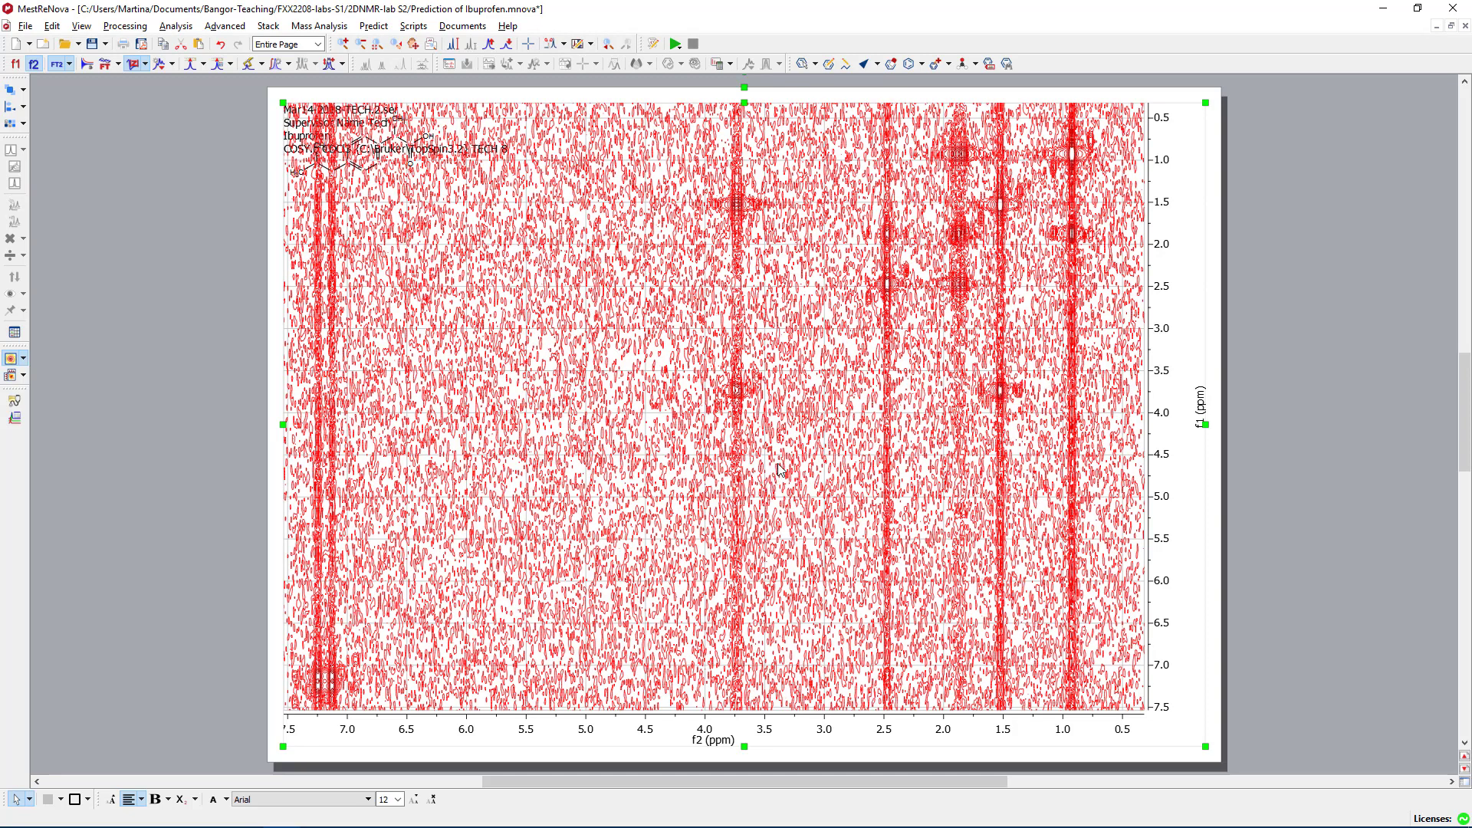
pyautogui.scroll(-3, 780, 469)
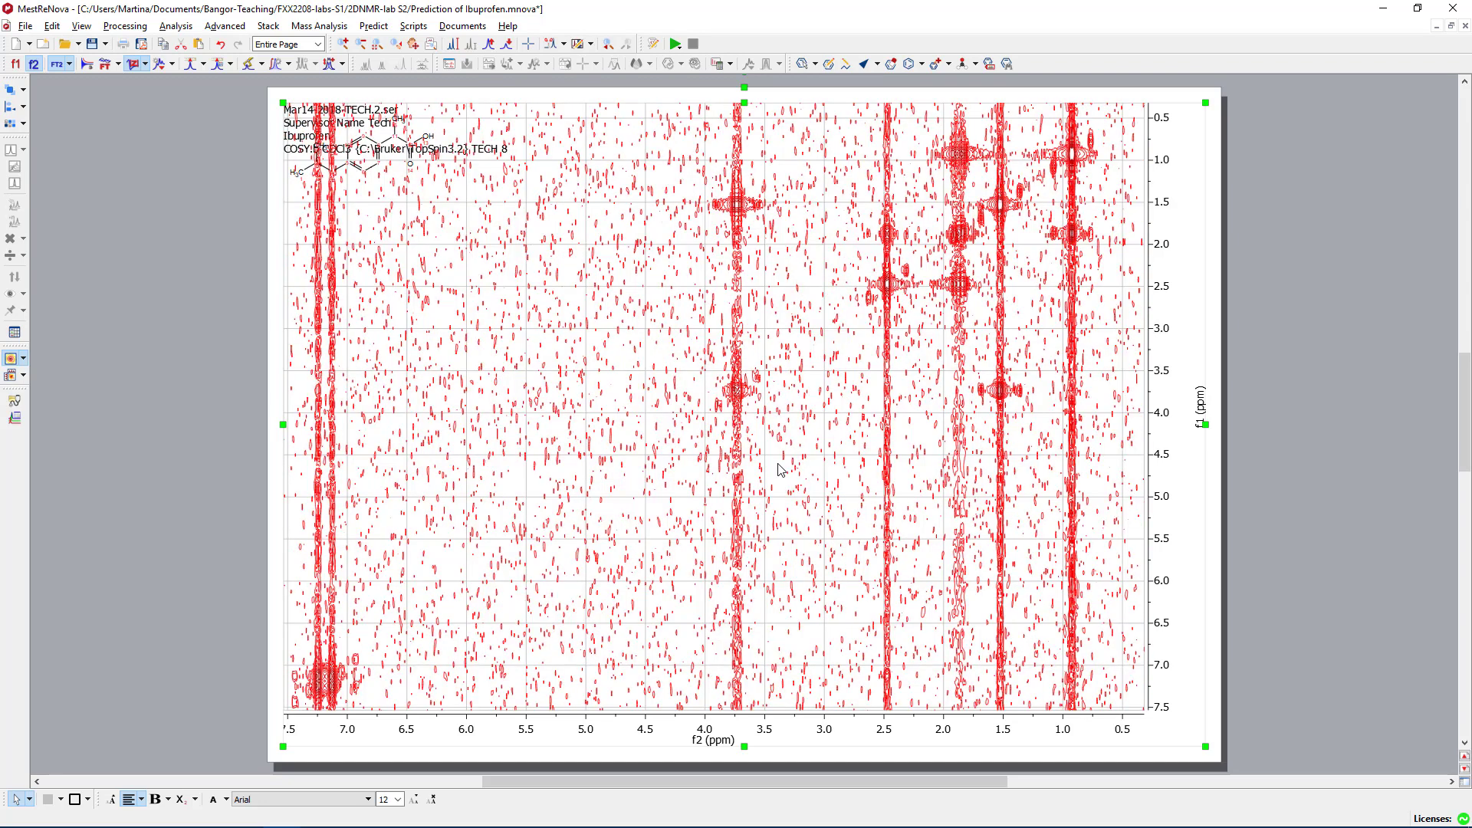
pyautogui.scroll(-2, 781, 470)
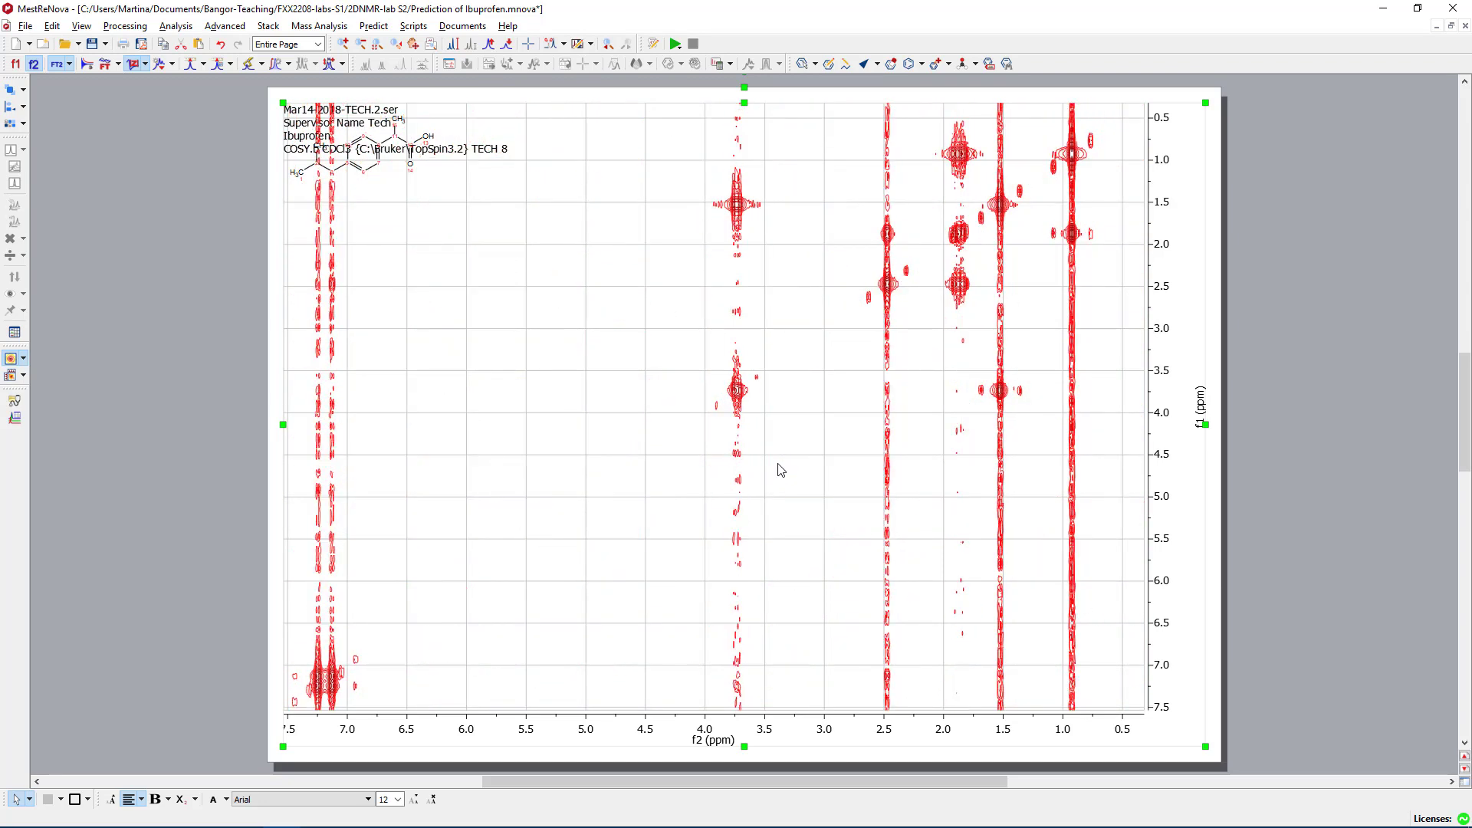
pyautogui.scroll(-2, 781, 469)
pyautogui.scroll(-5, 781, 469)
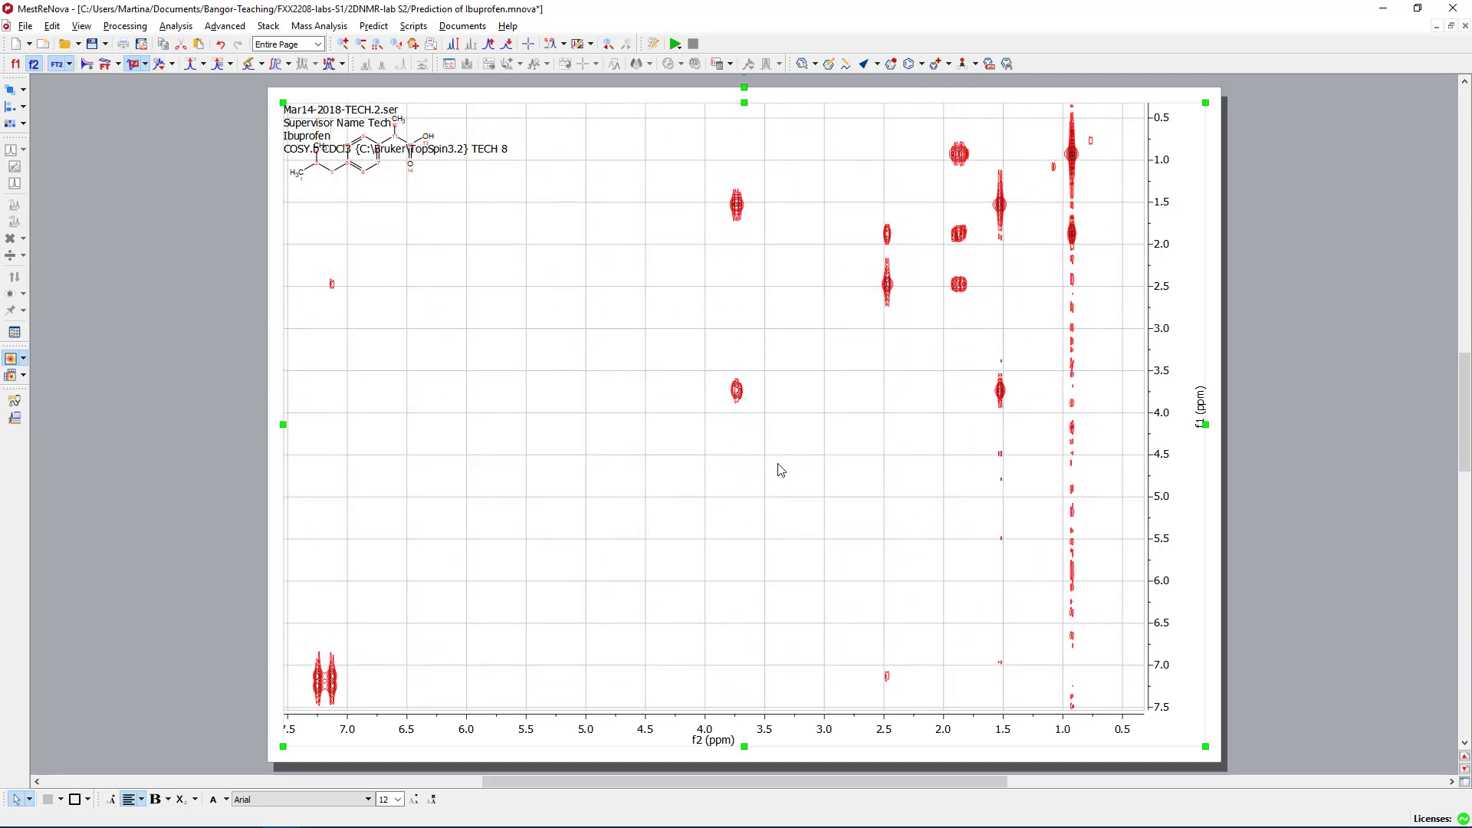
pyautogui.scroll(-1, 781, 469)
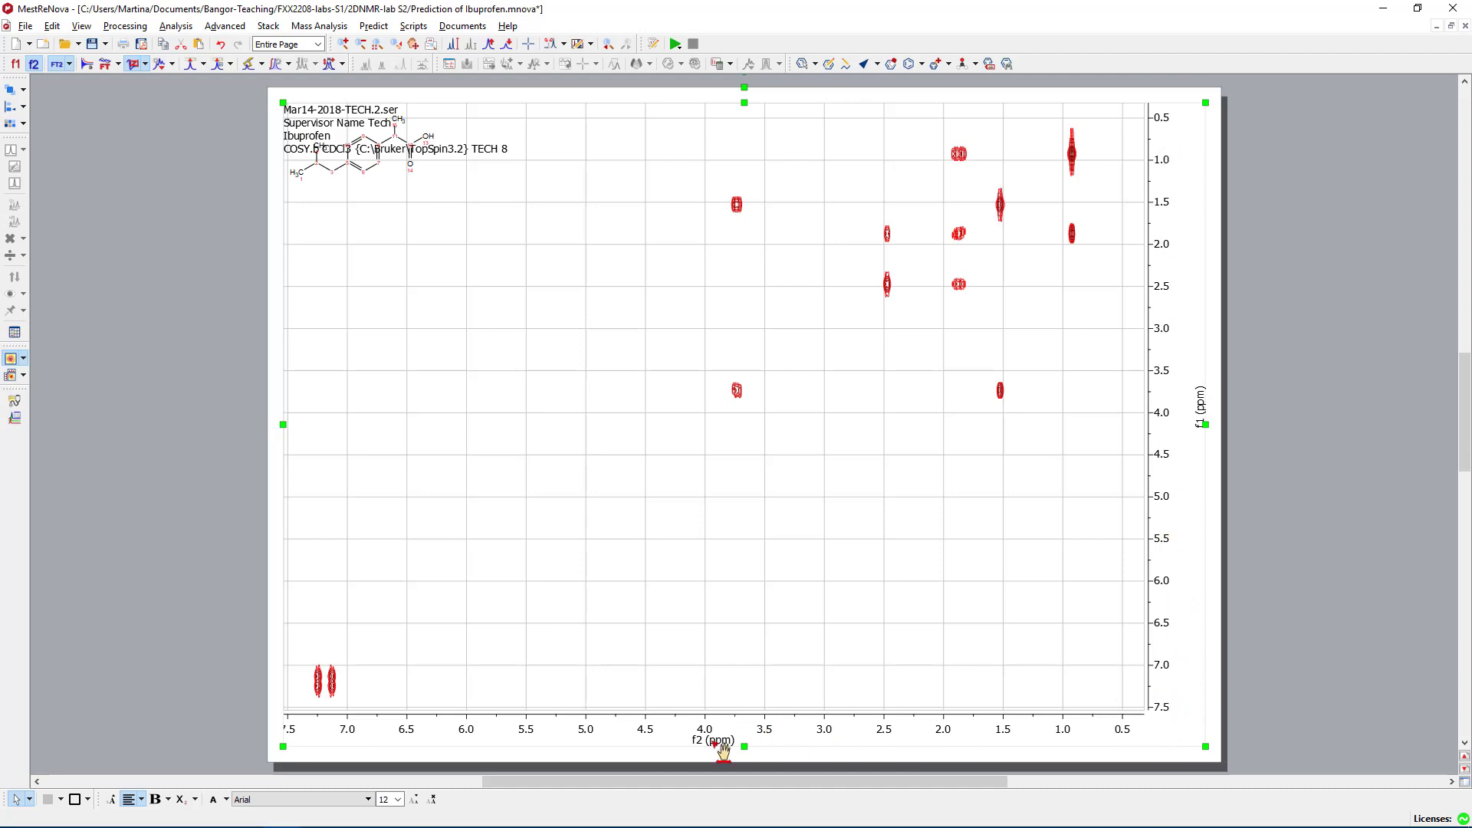
# Step: Show the traces on the COSY spectrum and assign Mar14-2018-TECH.1.fid as both the horizontal and vertical trace
pyautogui.click(24, 377)
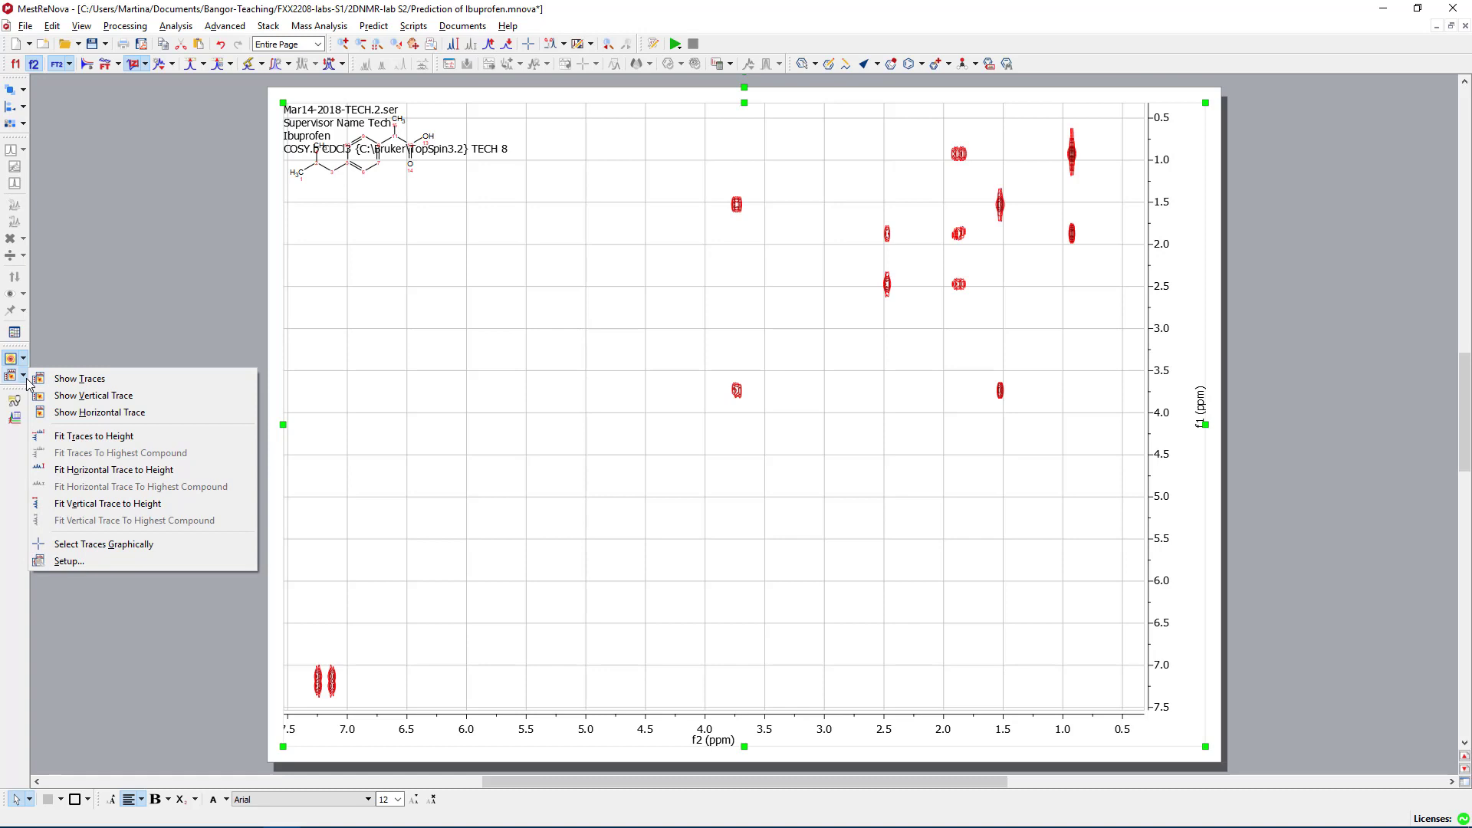
pyautogui.click(52, 379)
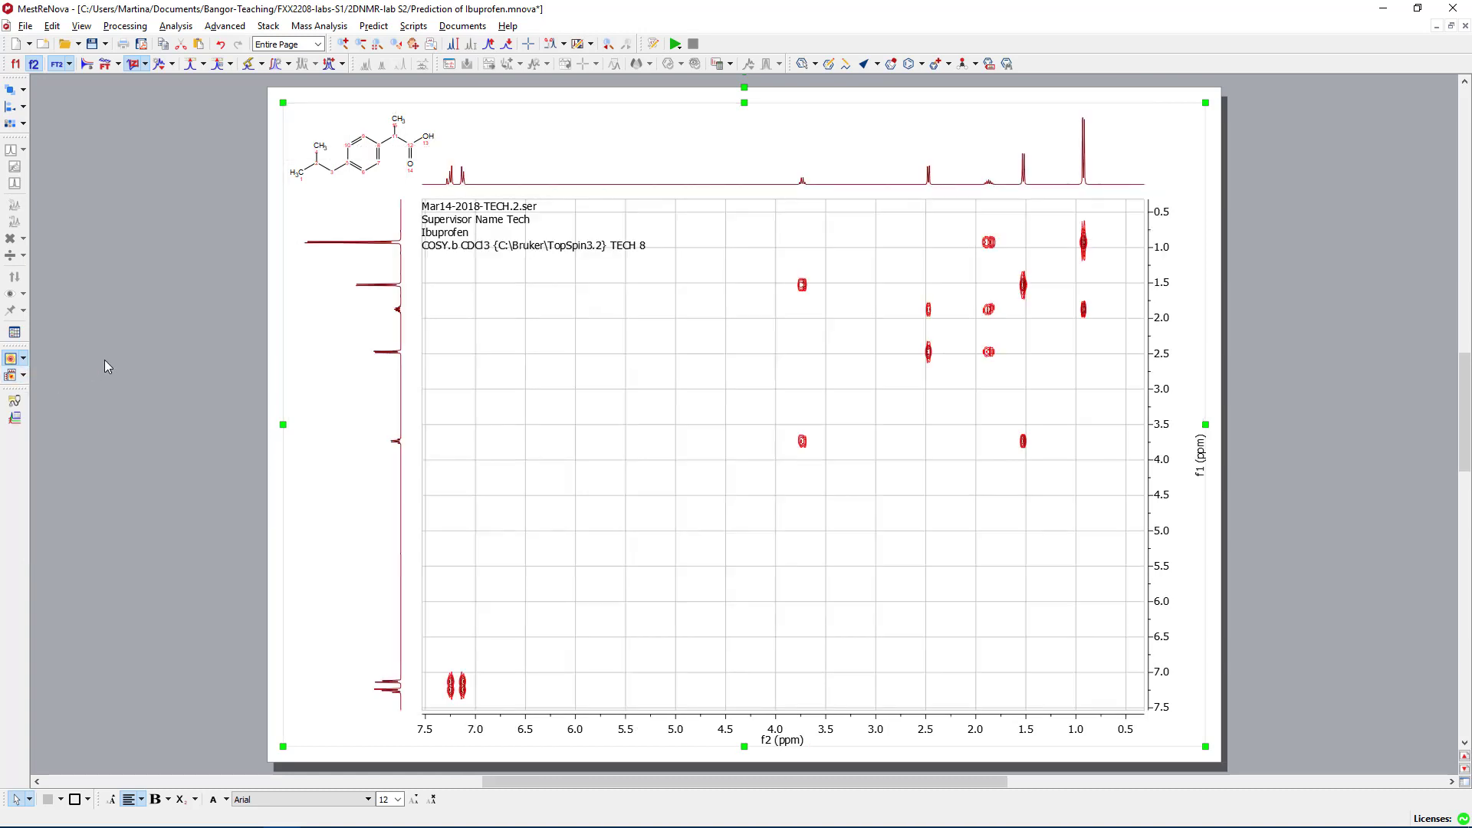
pyautogui.rightClick(345, 362)
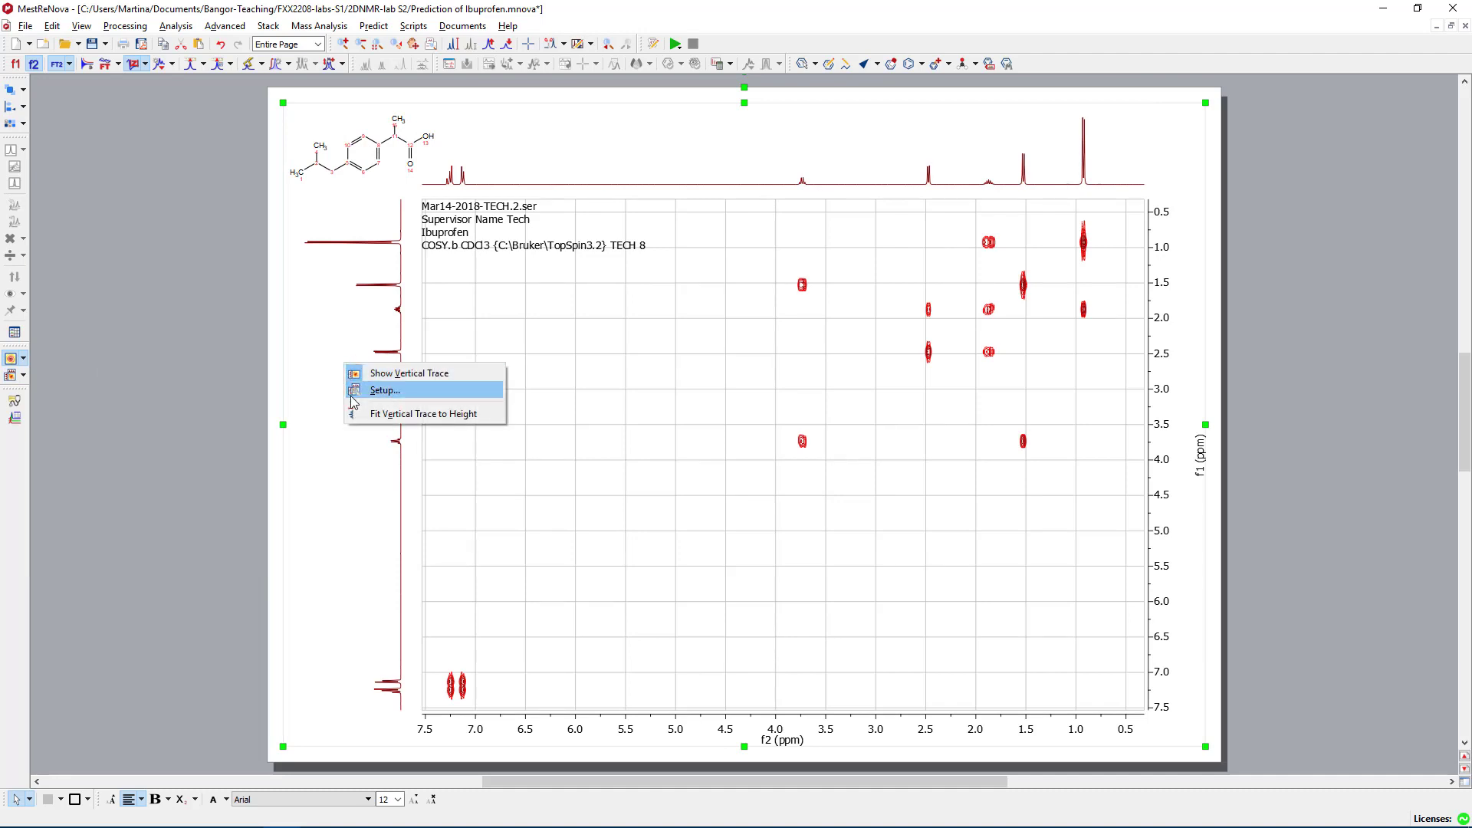
pyautogui.click(383, 391)
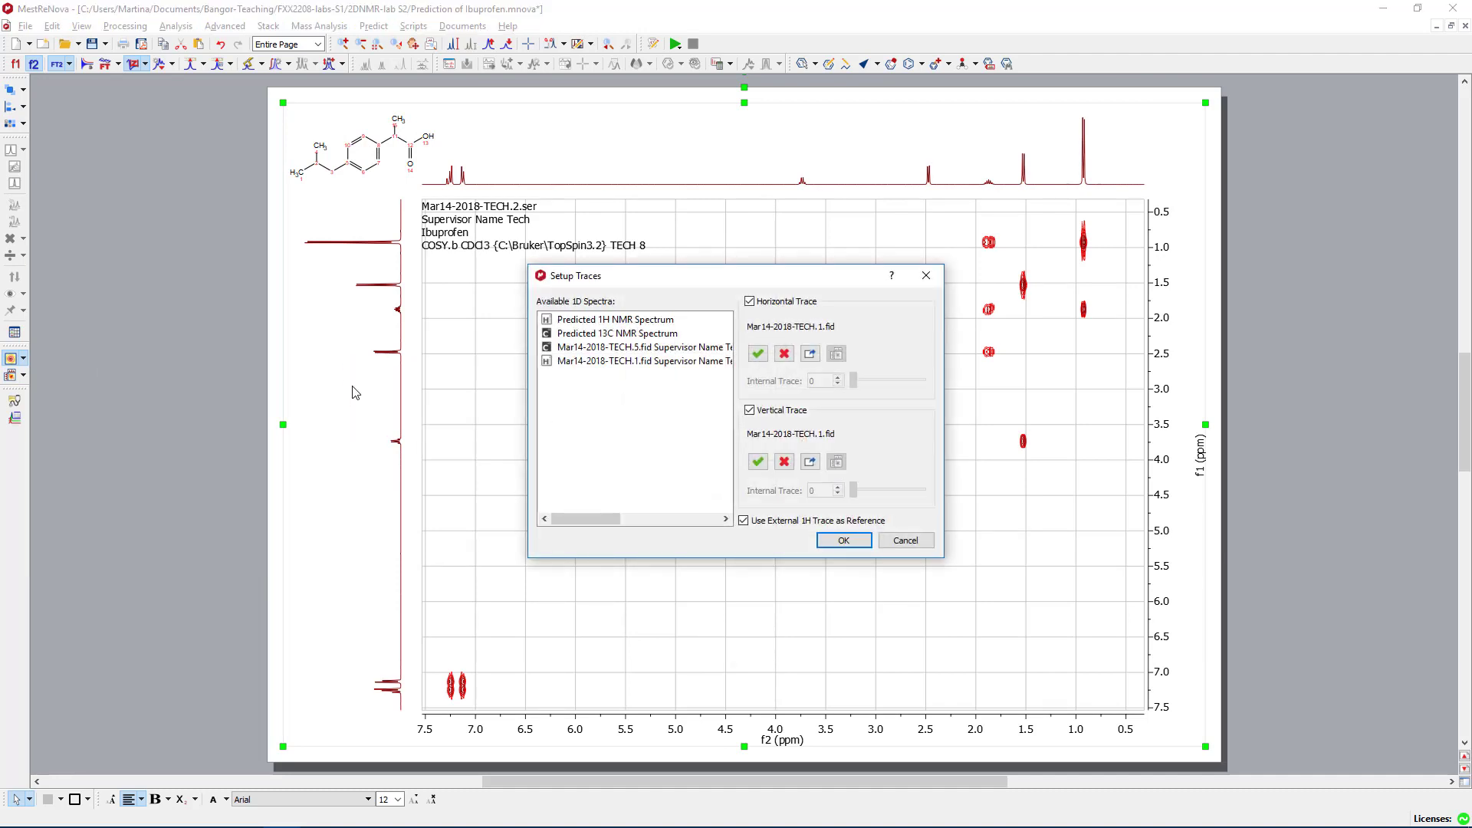
pyautogui.click(571, 361)
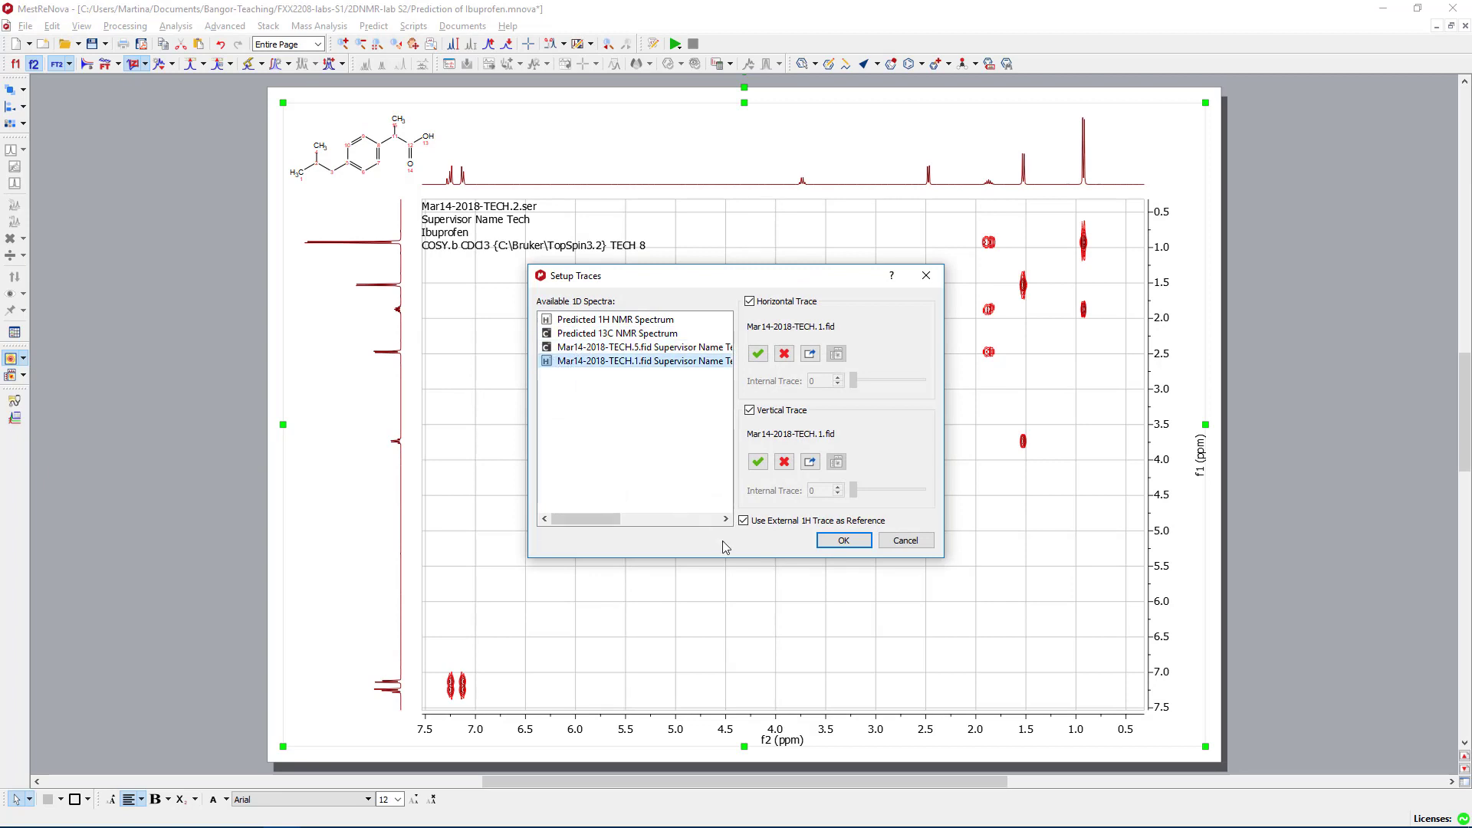
pyautogui.click(759, 353)
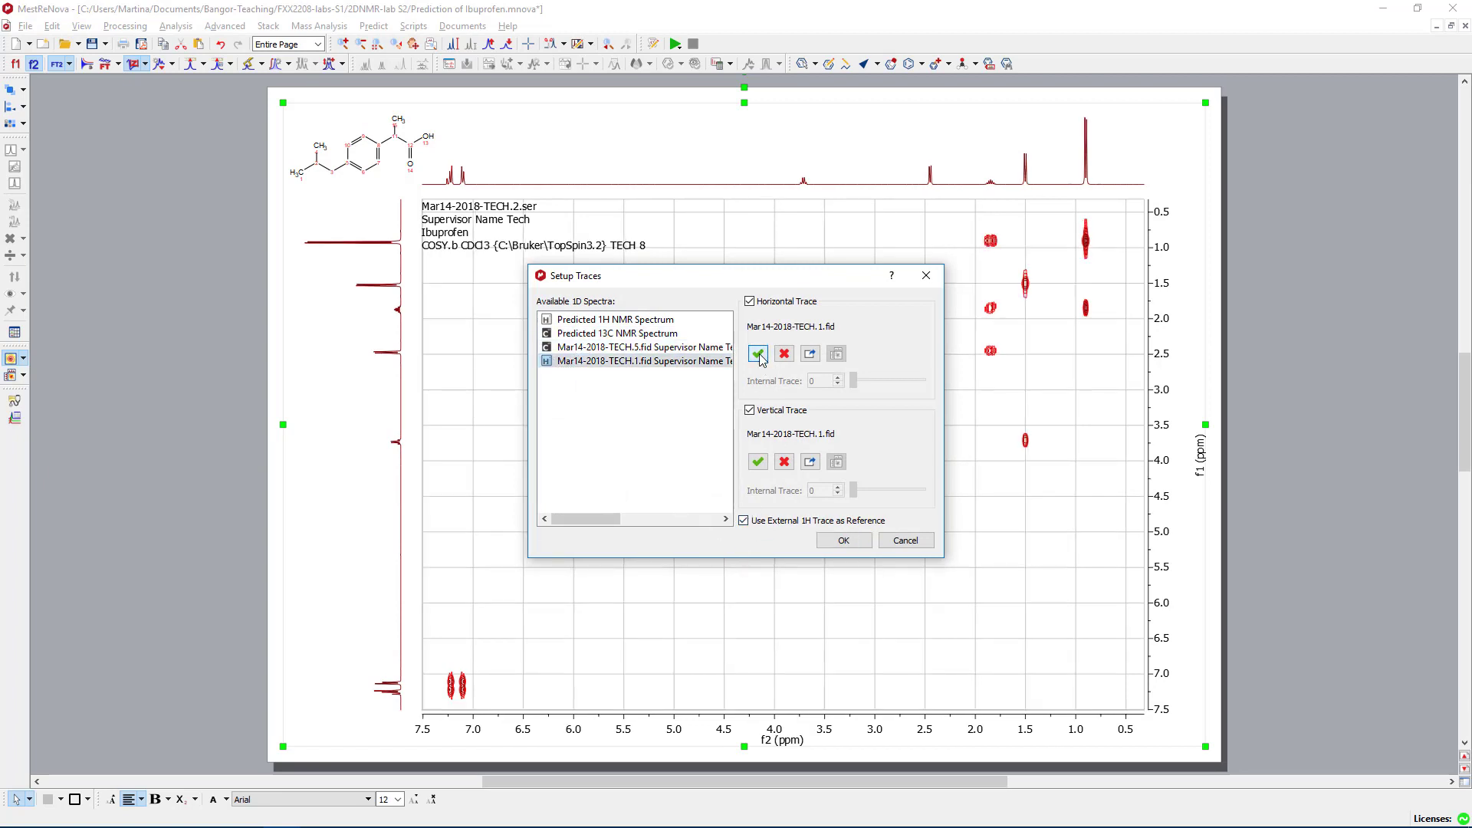
pyautogui.click(756, 463)
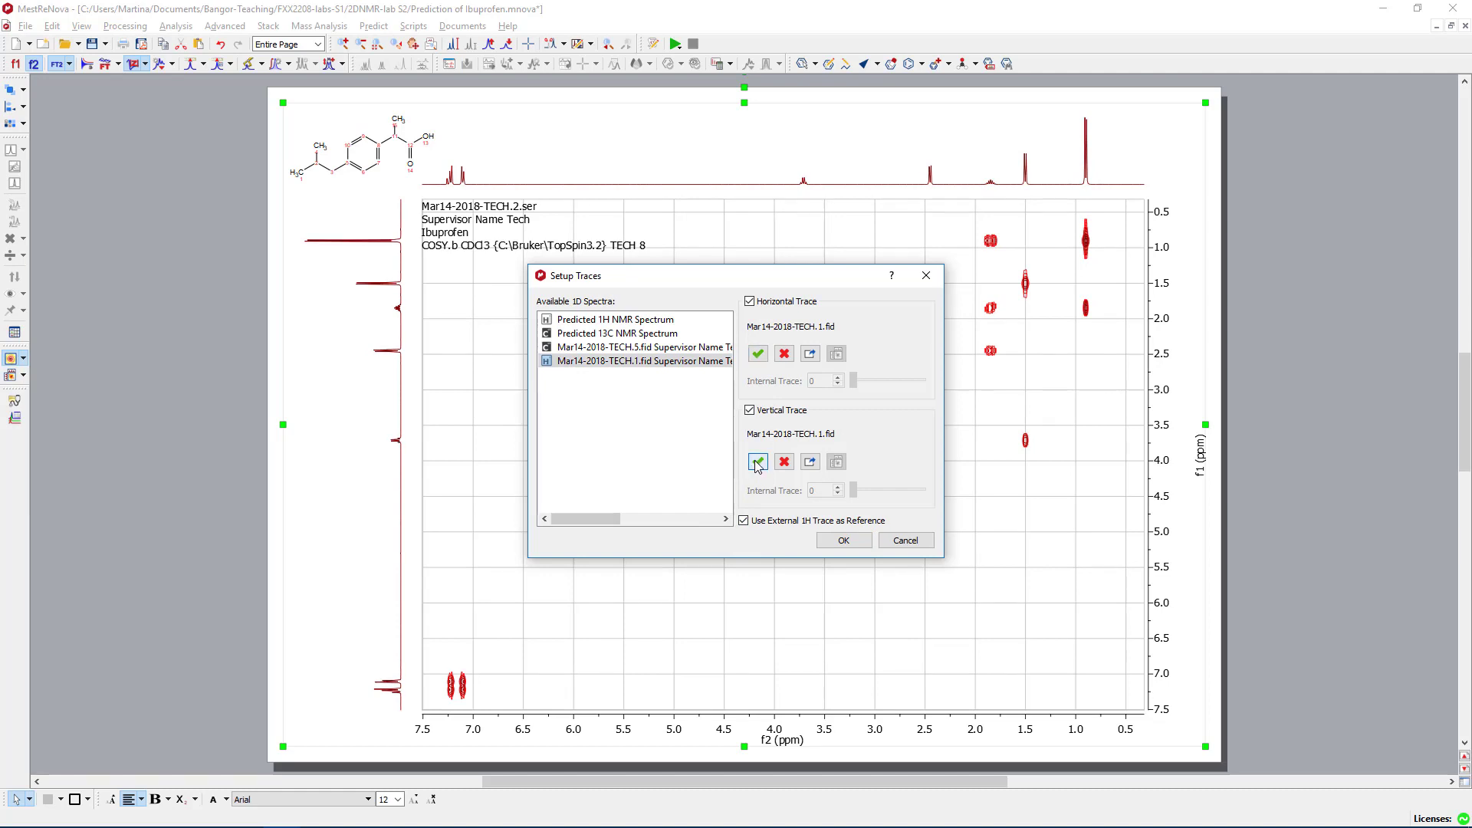
pyautogui.click(843, 540)
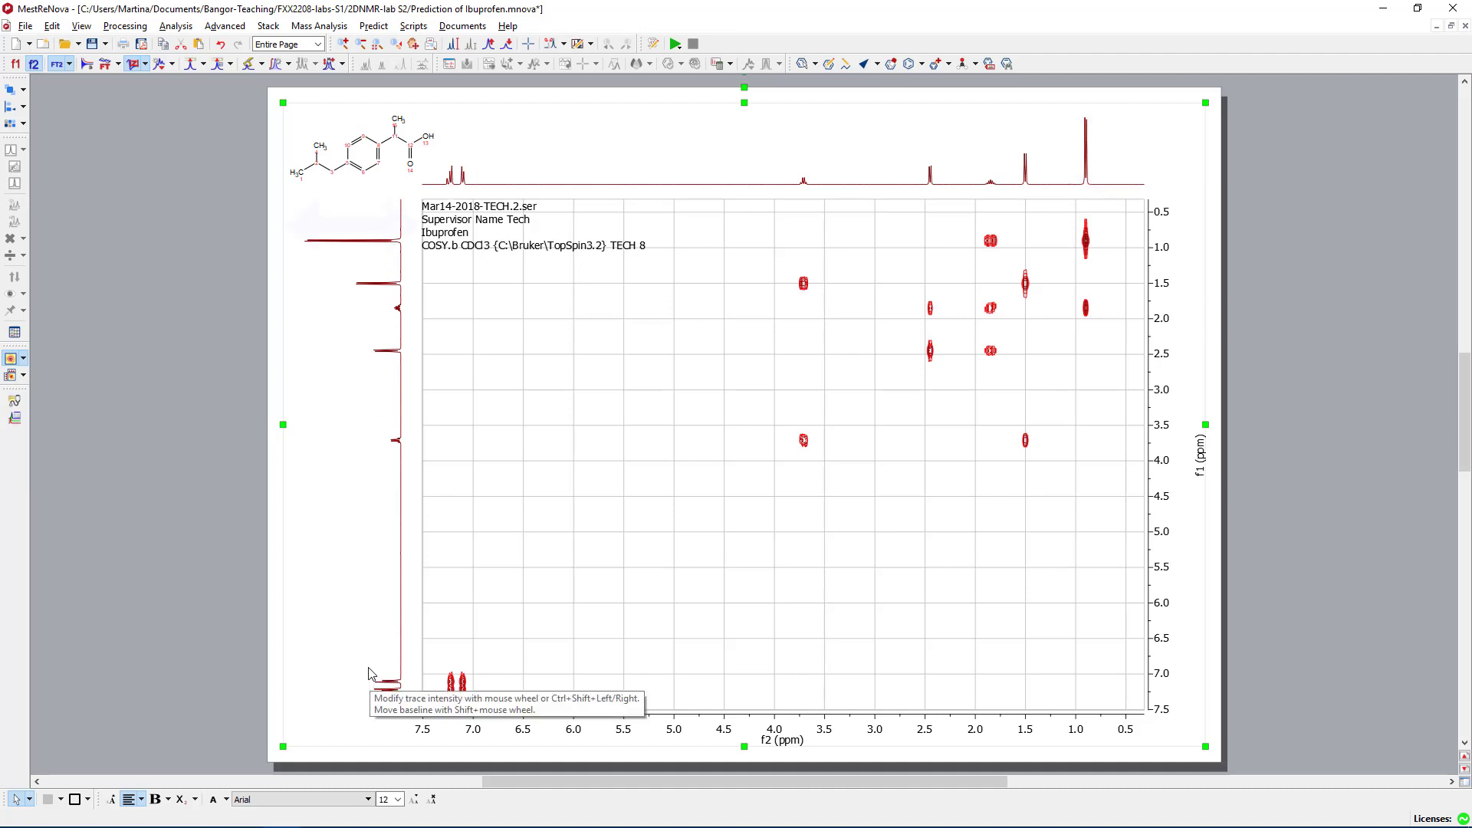
# Step: Draw a straight line along the COSY diagonal, from the 7.5 ppm corner to the opposite corner of the plot
pyautogui.click(30, 799)
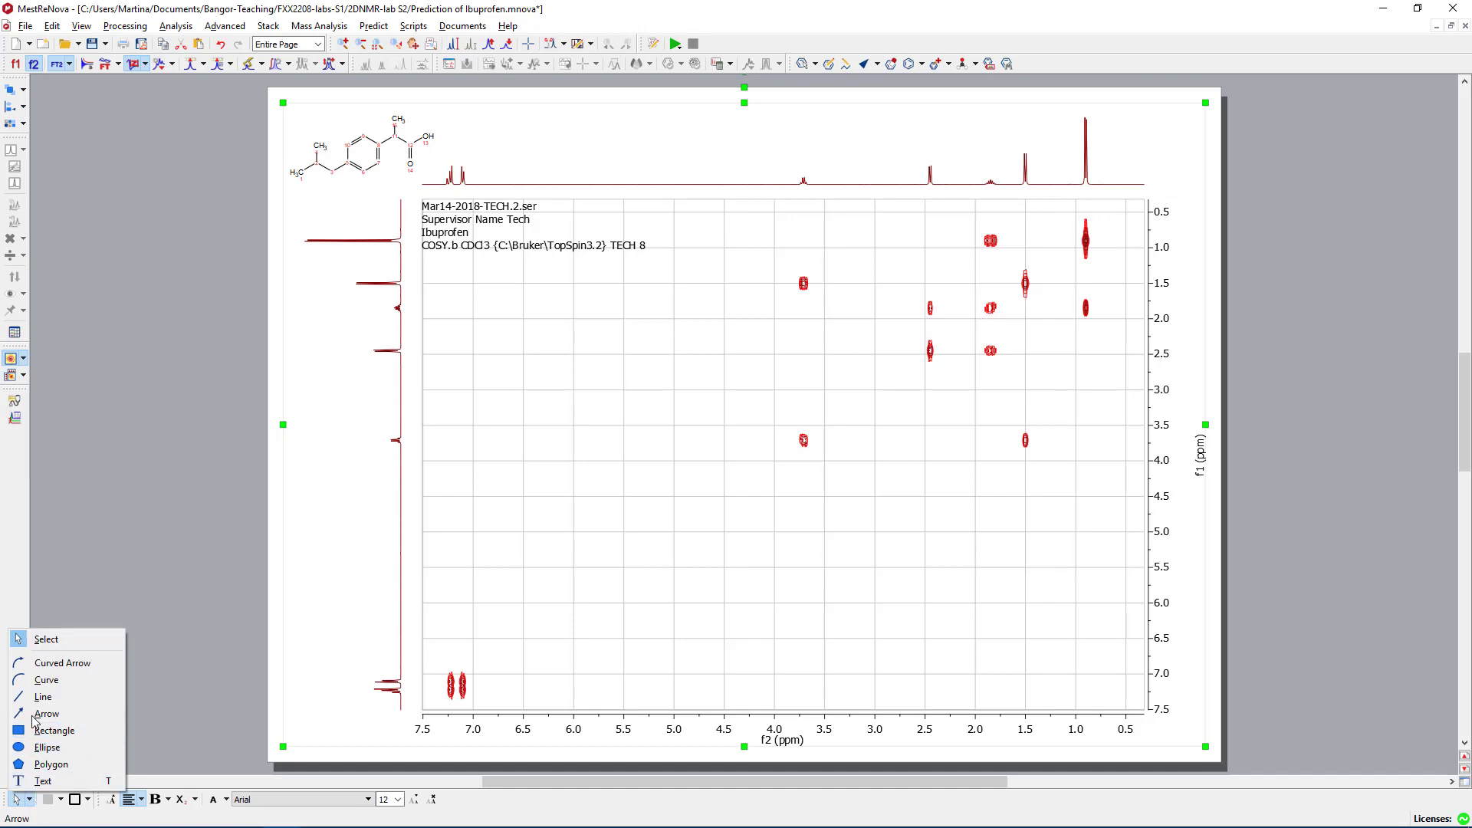
pyautogui.click(44, 697)
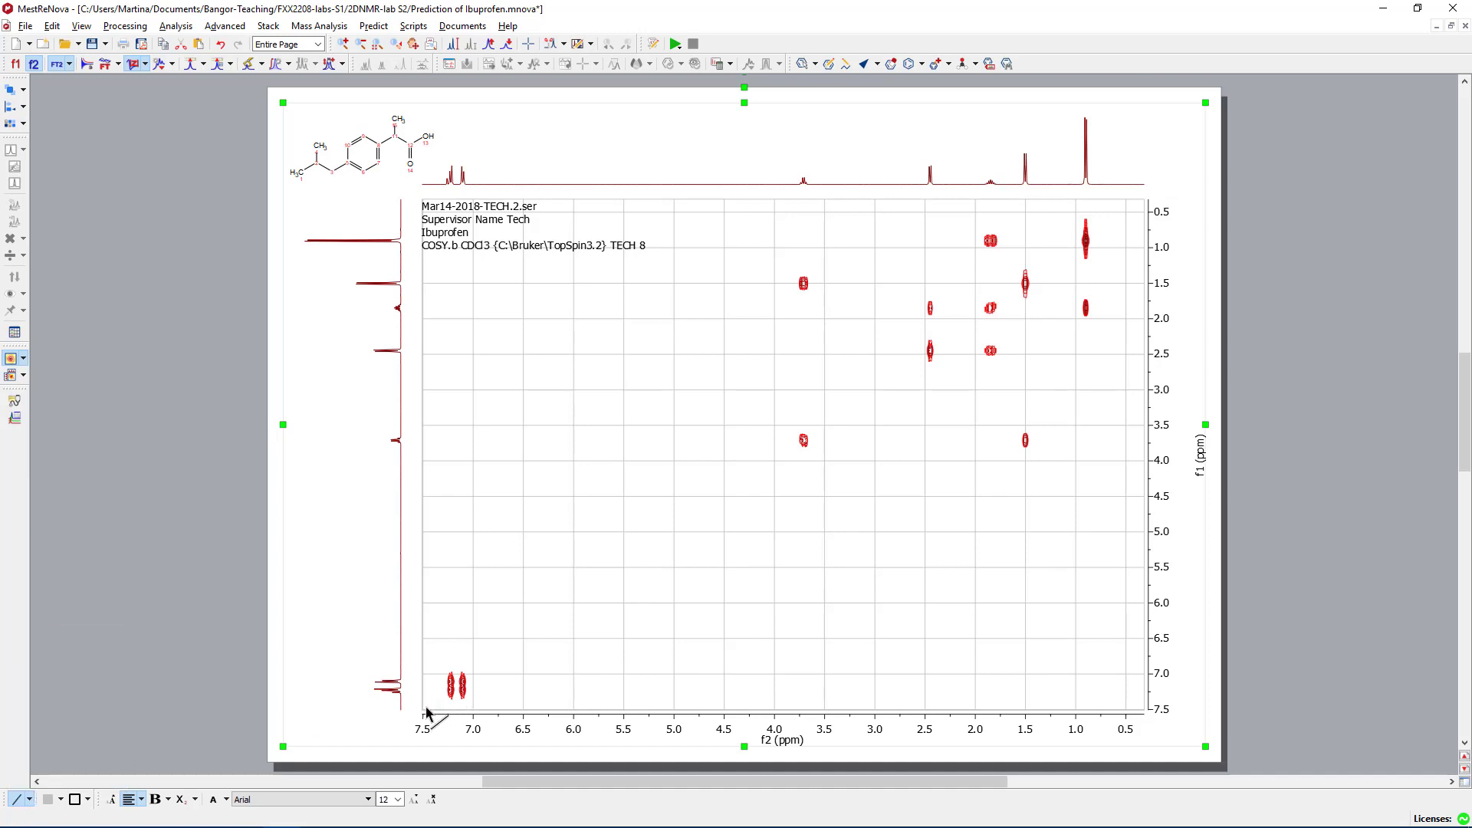
pyautogui.moveTo(424, 708)
pyautogui.mouseDown()
pyautogui.moveTo(913, 378)
pyautogui.moveTo(959, 306)
pyautogui.moveTo(1146, 205)
pyautogui.mouseUp()
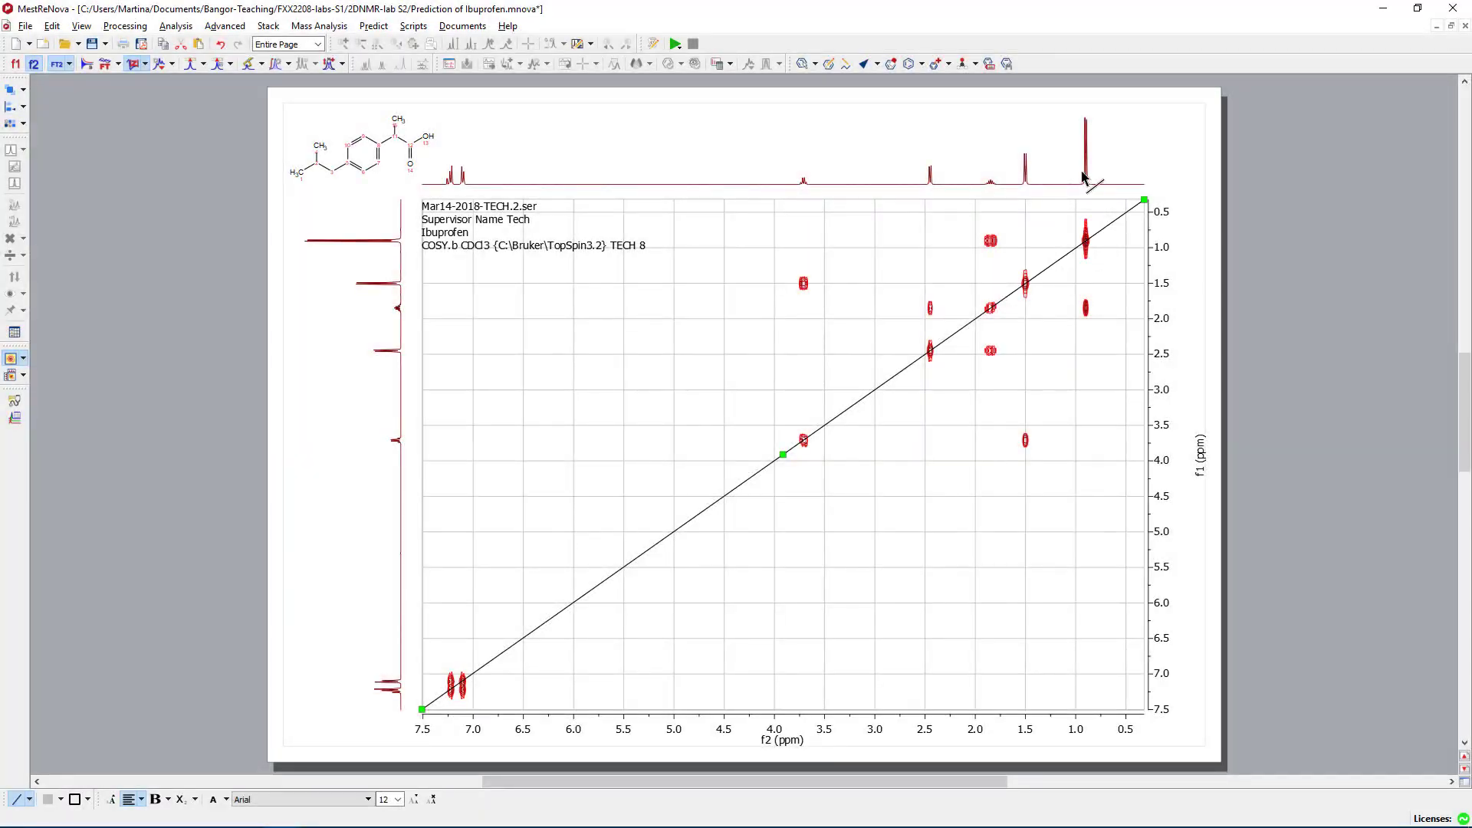
# Step: Draw arrows from the 0.9 ppm horizontal-trace peak to its diagonal peak and from there across to the vertical trace
pyautogui.click(29, 799)
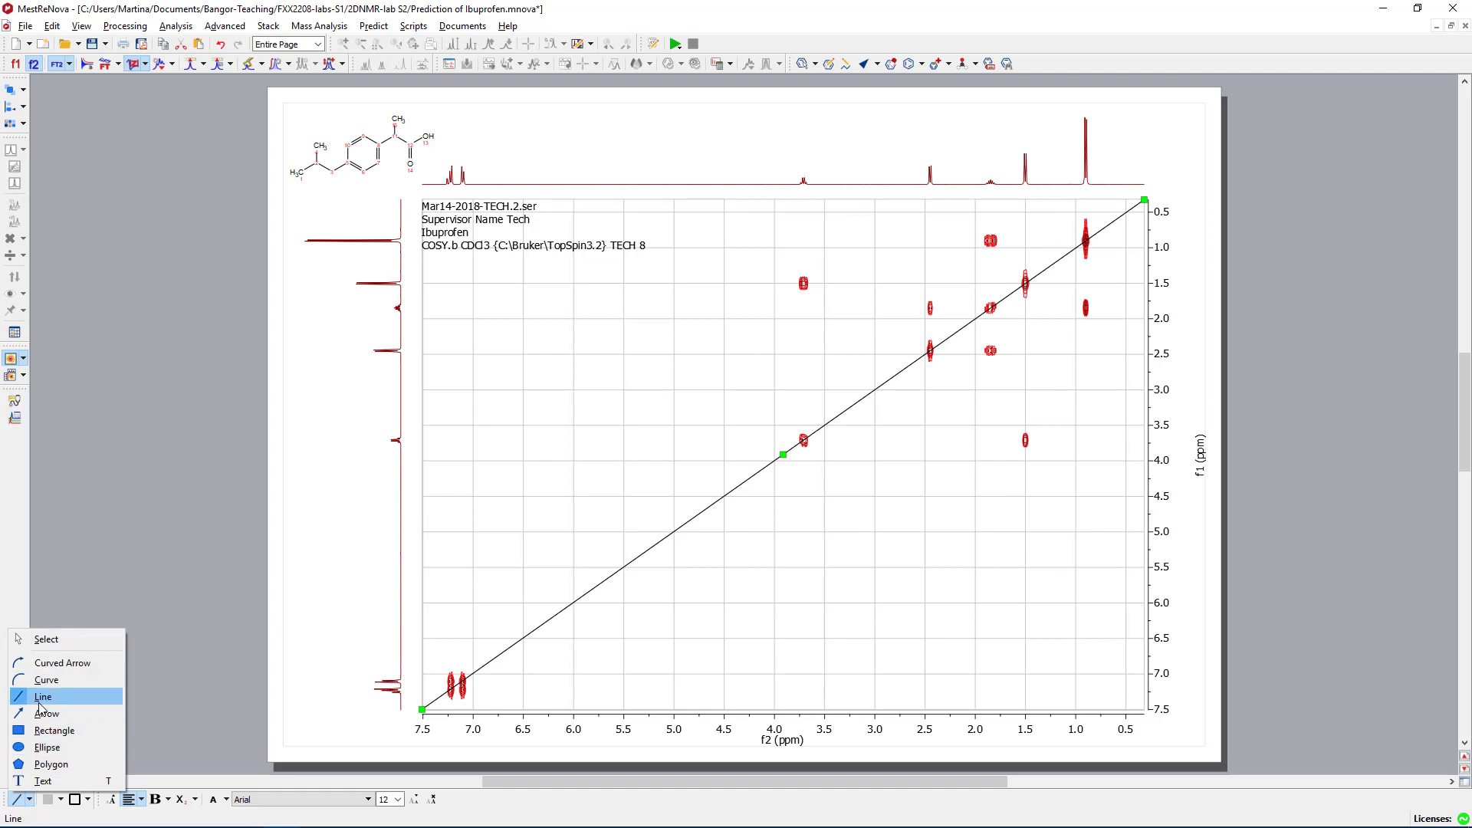
pyautogui.click(45, 713)
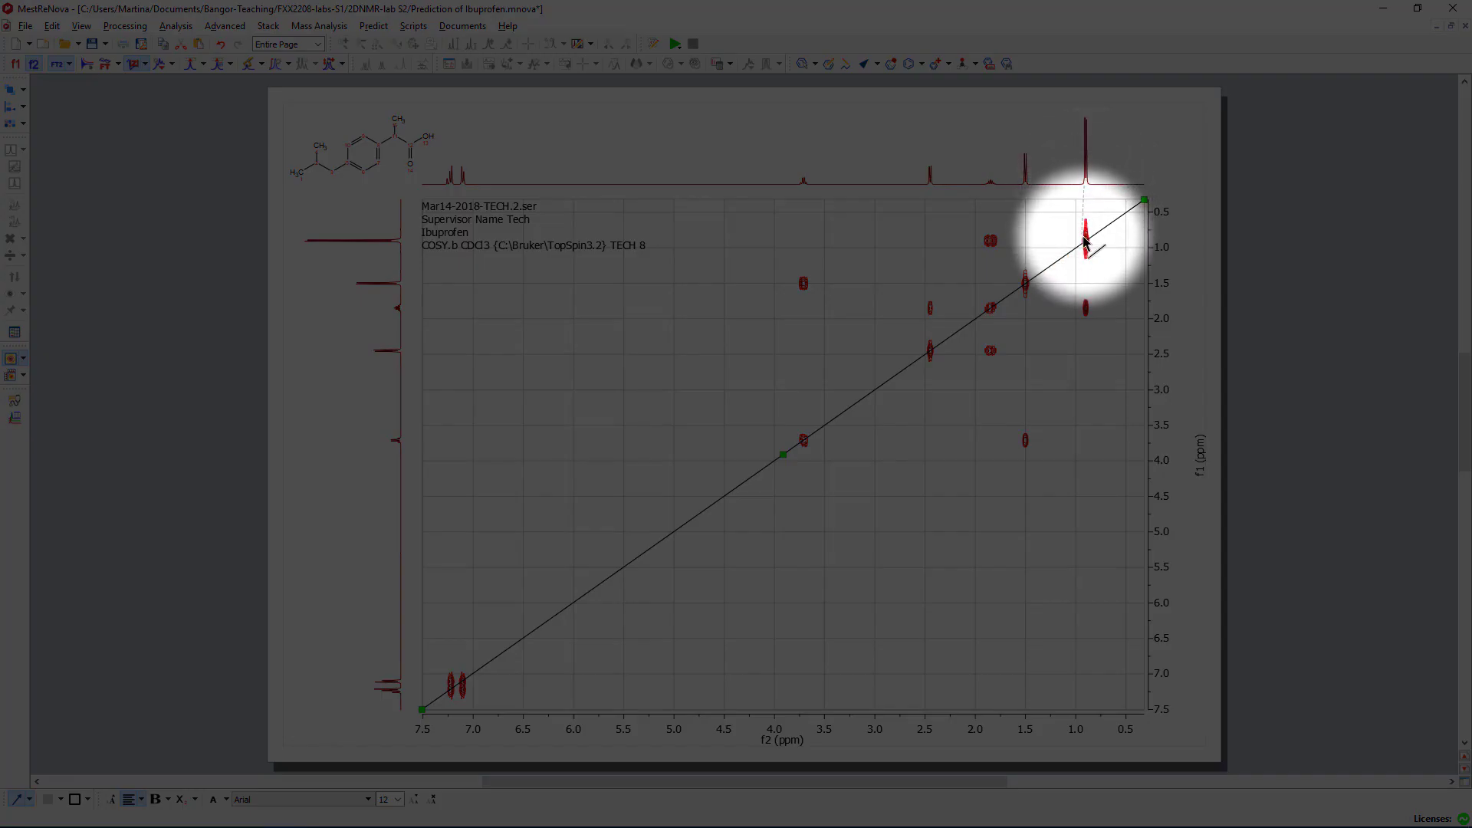
pyautogui.moveTo(1084, 185); pyautogui.dragTo(1086, 240)
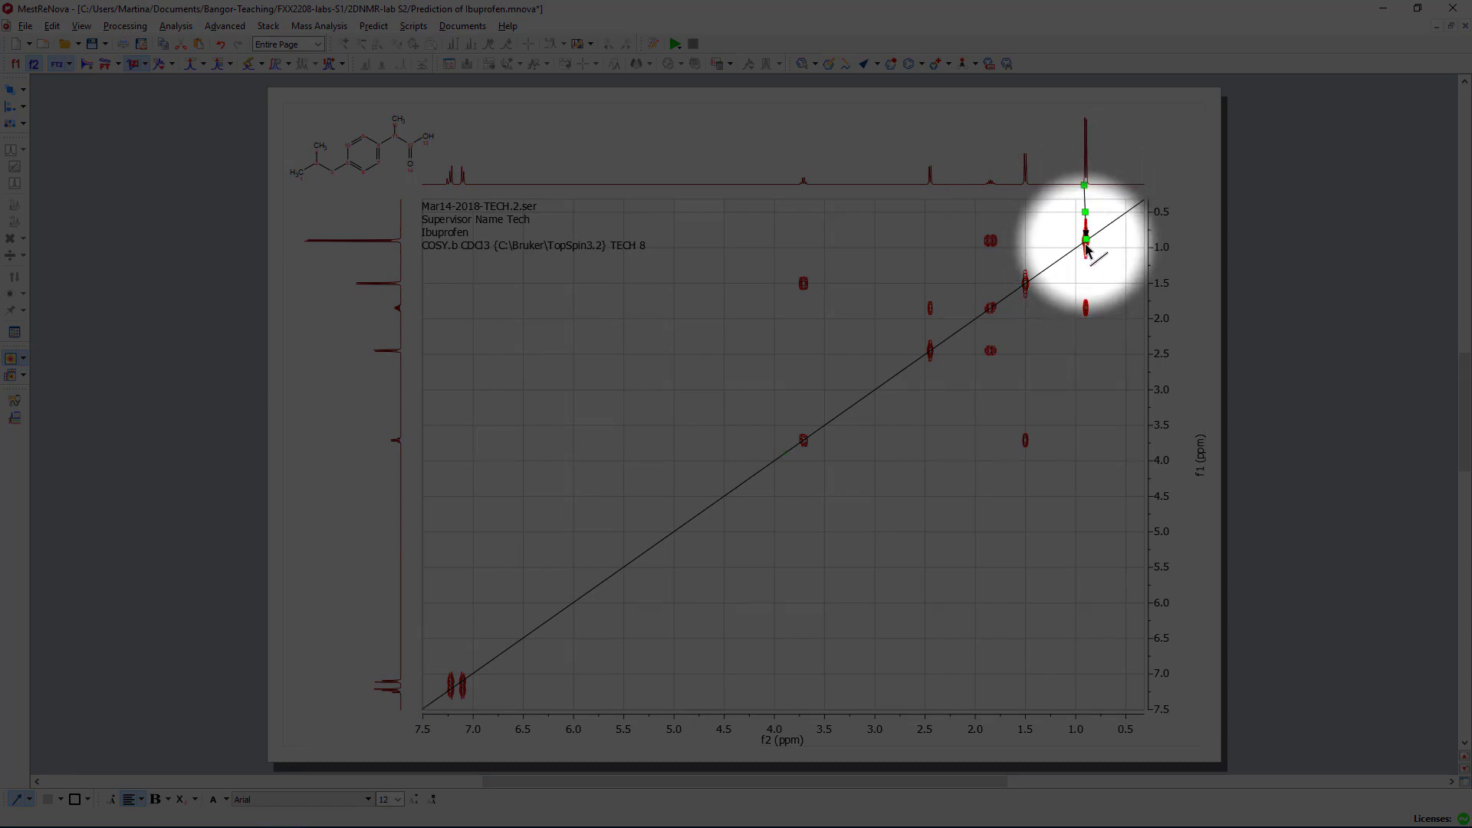
pyautogui.moveTo(1087, 245); pyautogui.dragTo(405, 244)
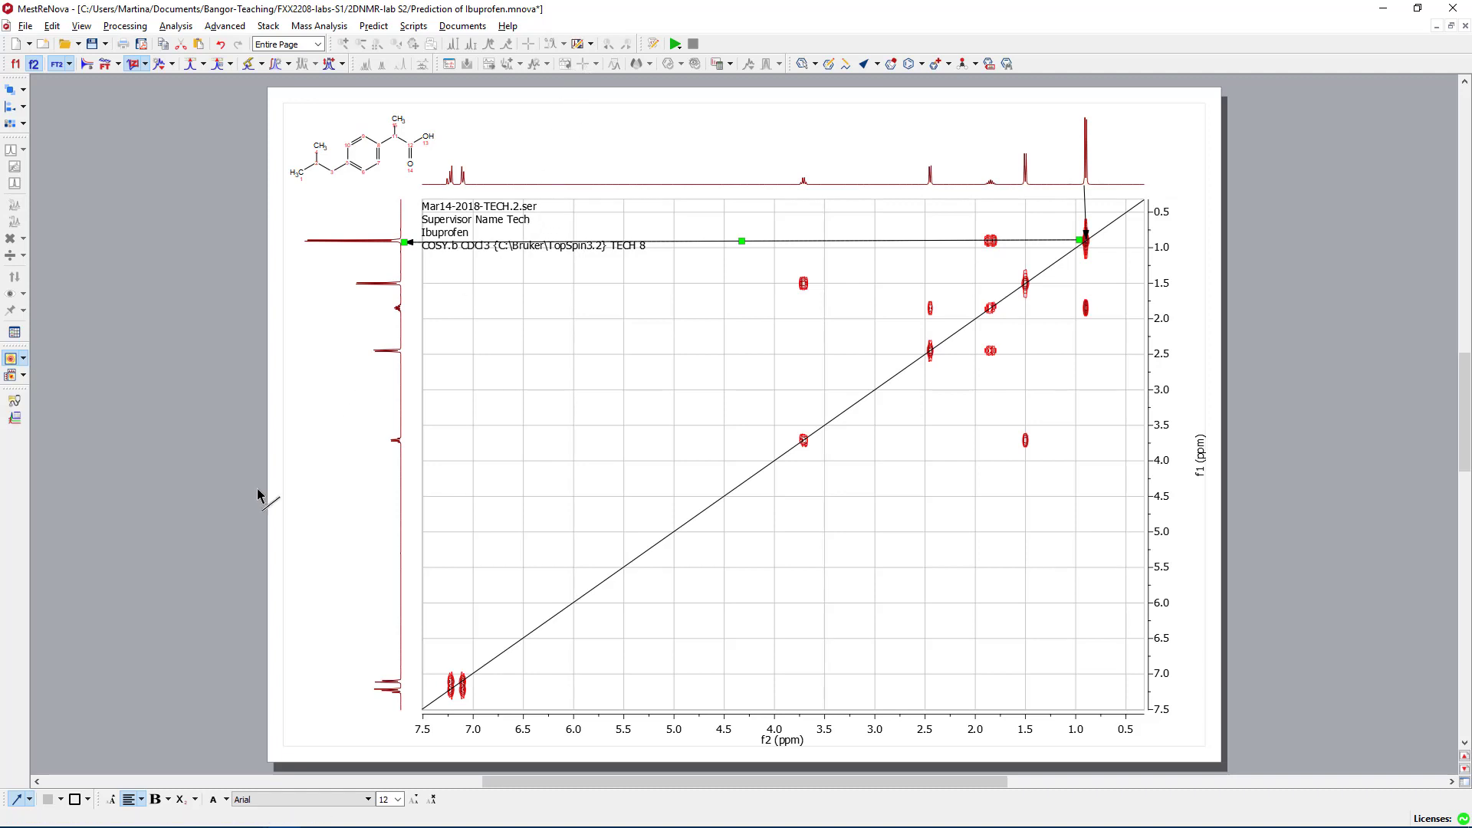
pyautogui.press('Escape')
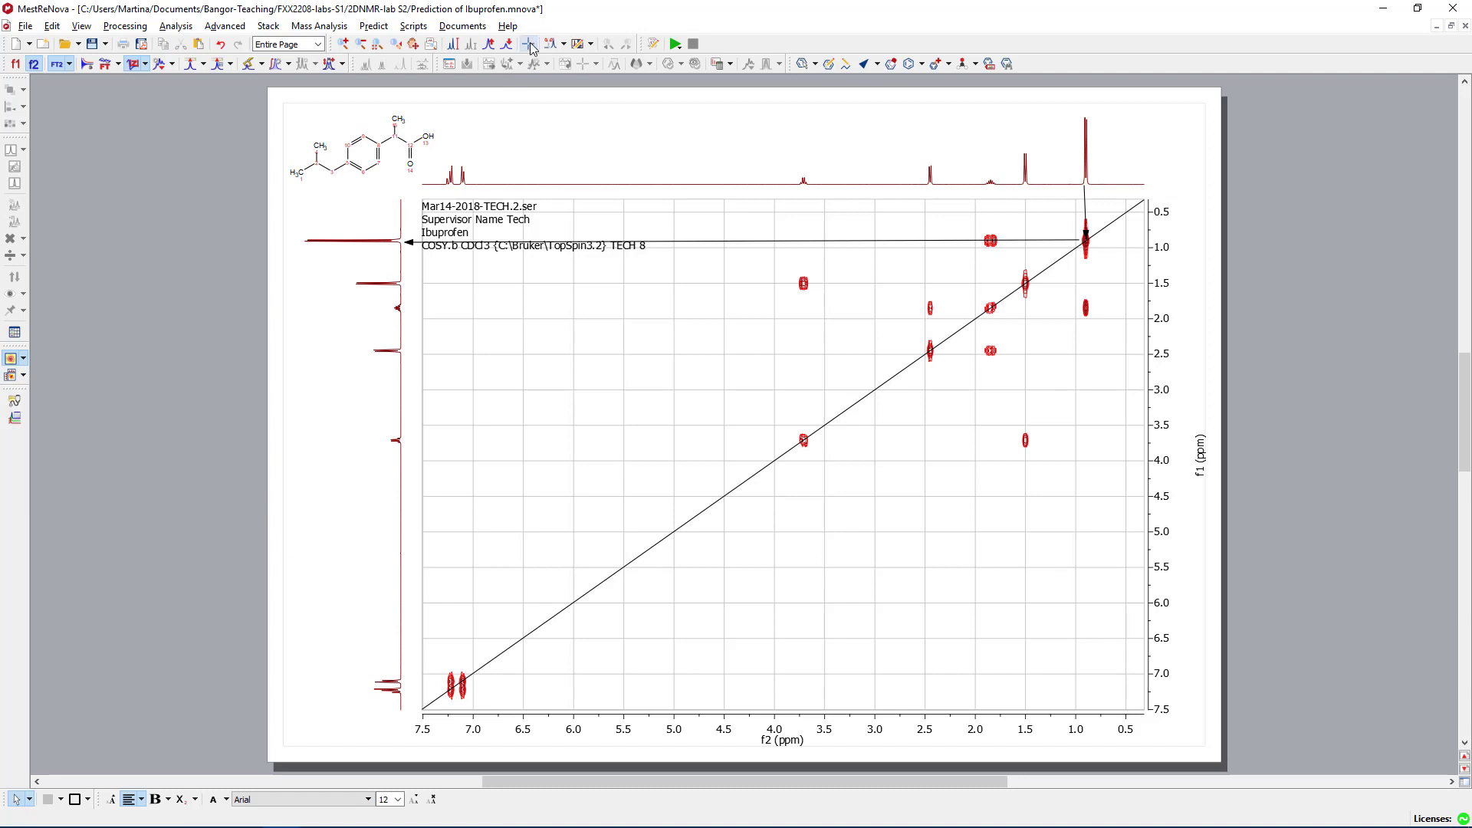
# Step: Use the crosshair to examine the cross peak linking the 3.7 and 1.5 ppm signals and its mirror image across the diagonal
pyautogui.click(529, 44)
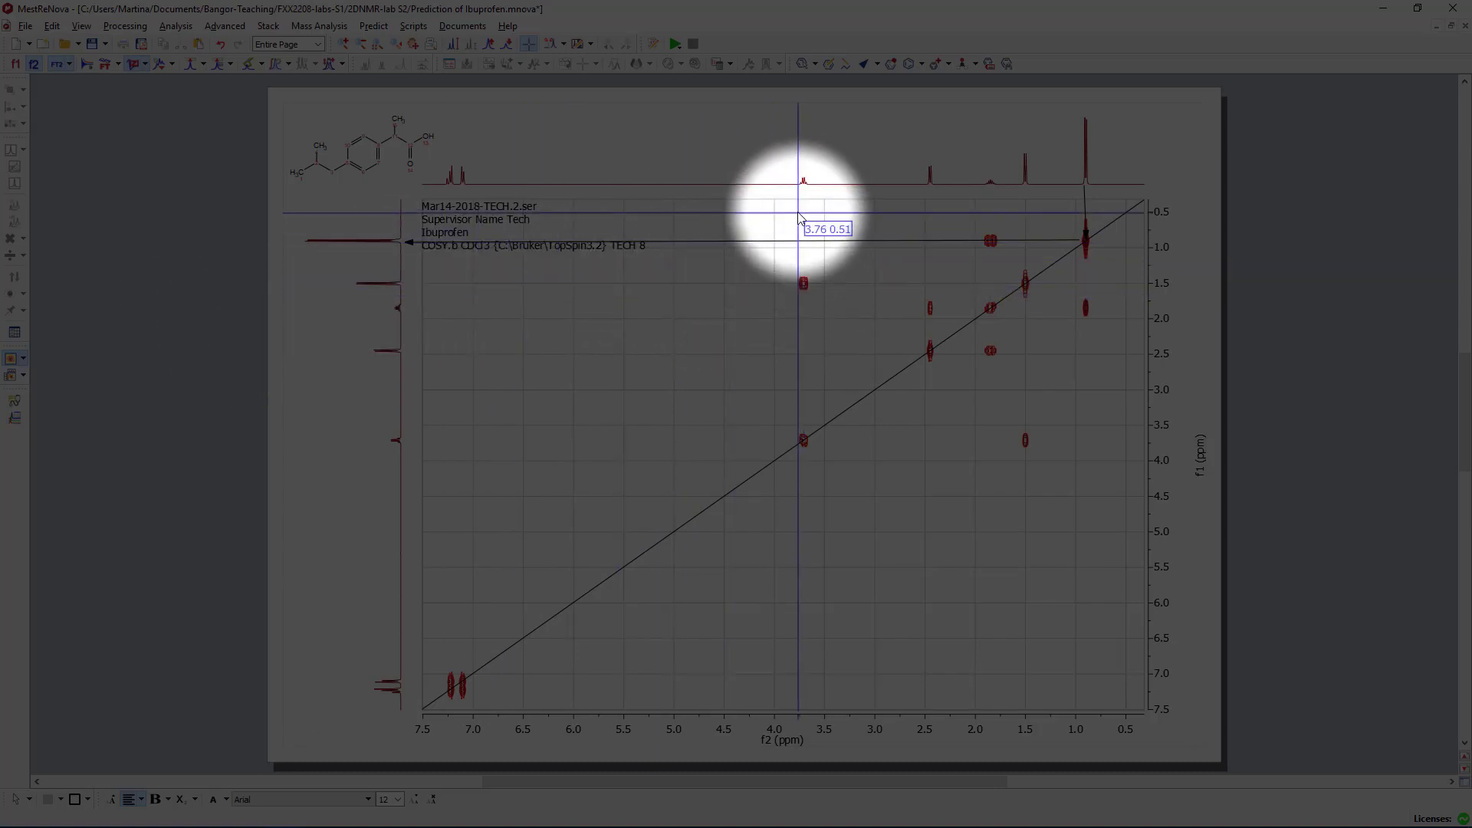
pyautogui.click(804, 286)
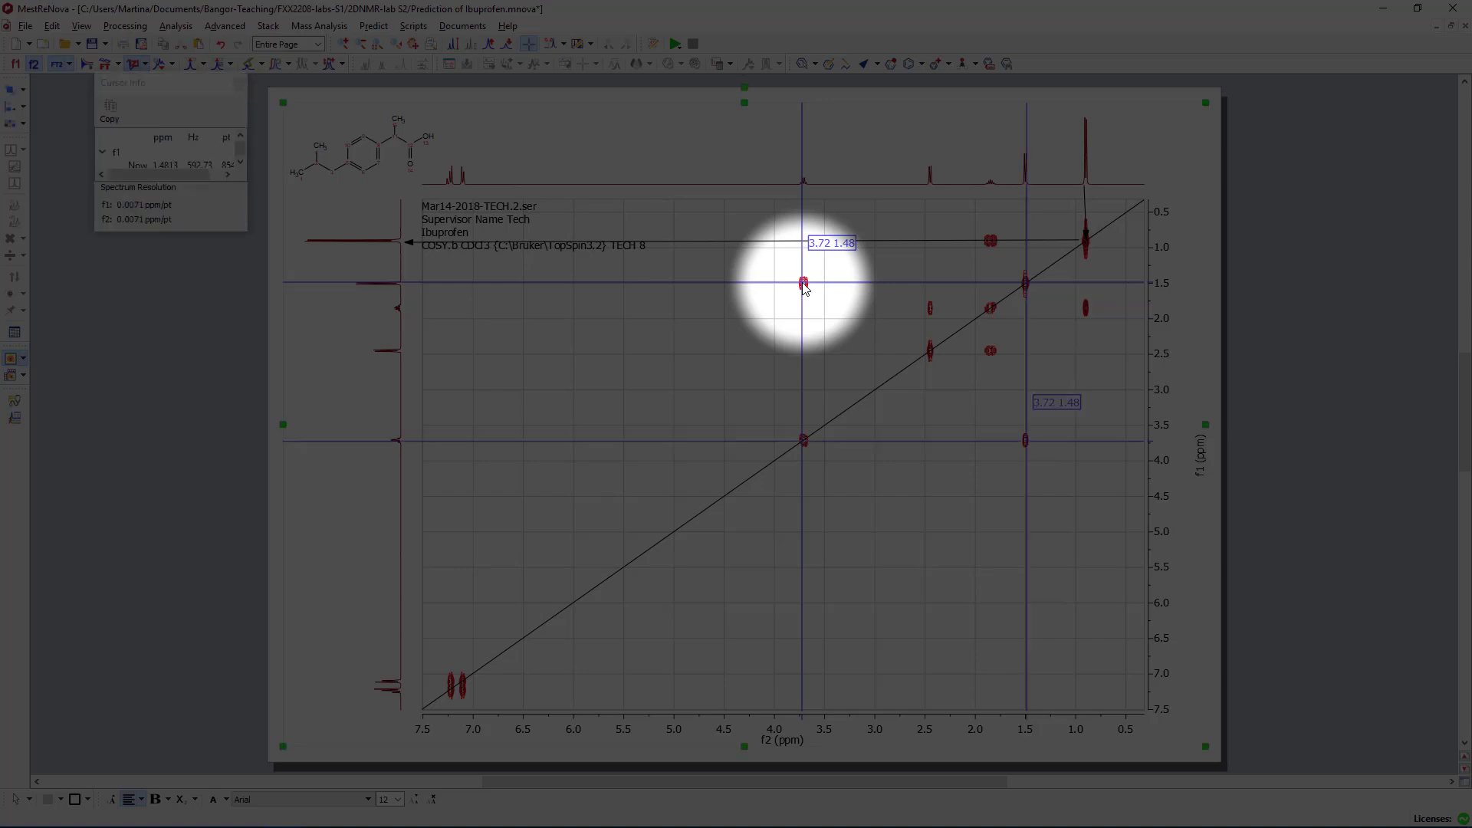
pyautogui.click(804, 287)
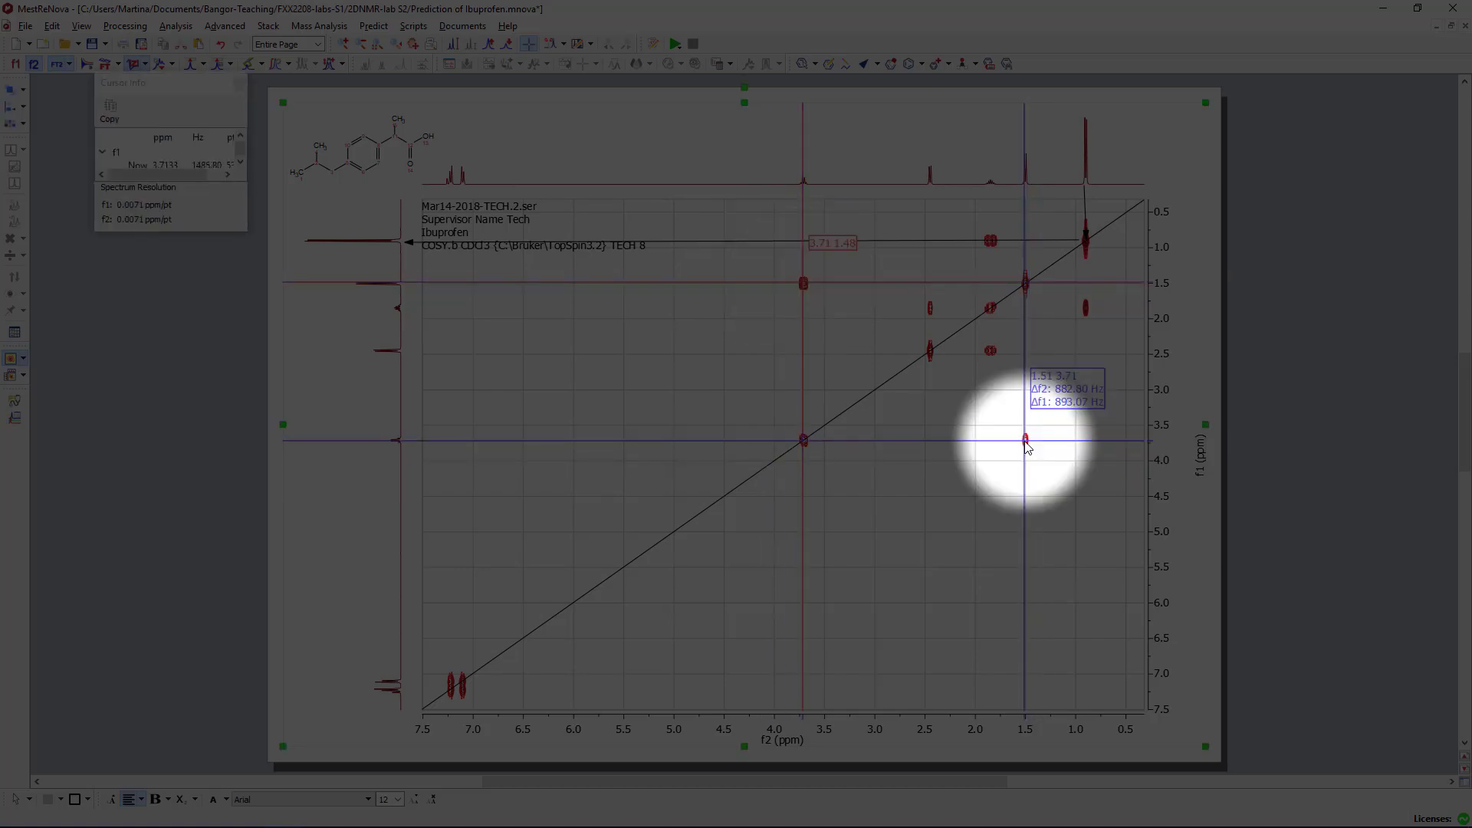
pyautogui.click(1025, 444)
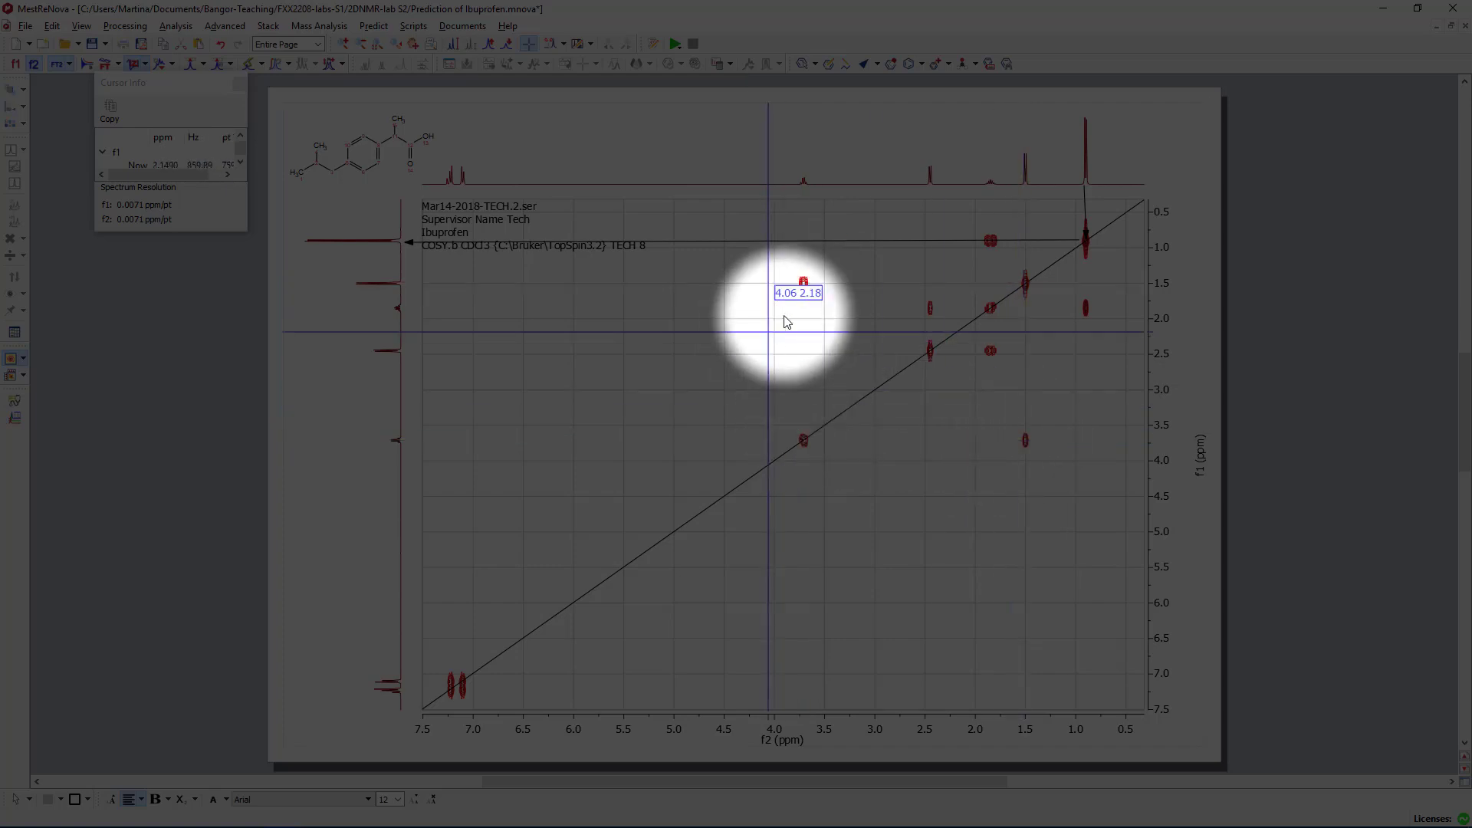
pyautogui.click(805, 287)
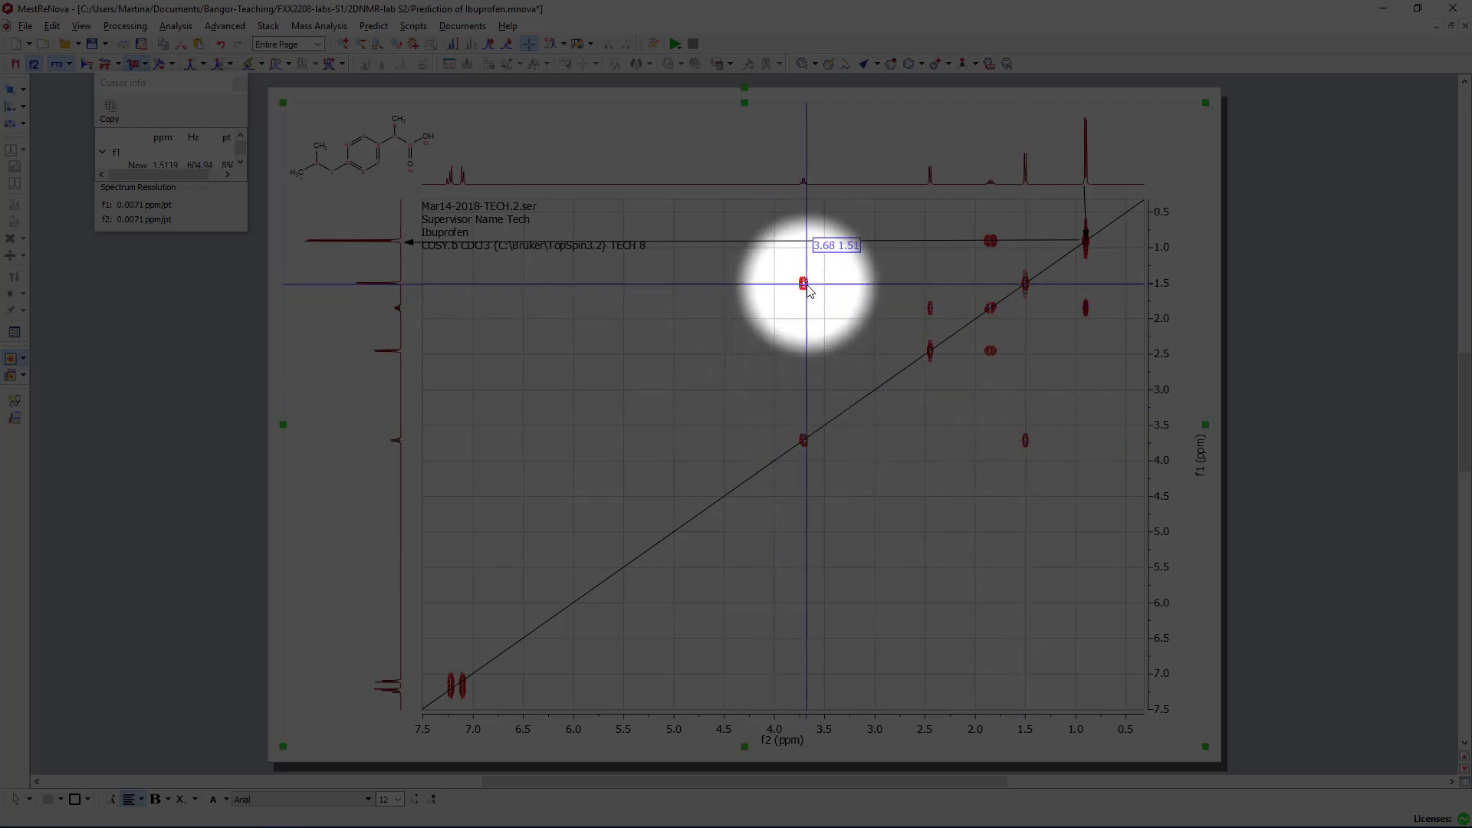
pyautogui.click(1026, 442)
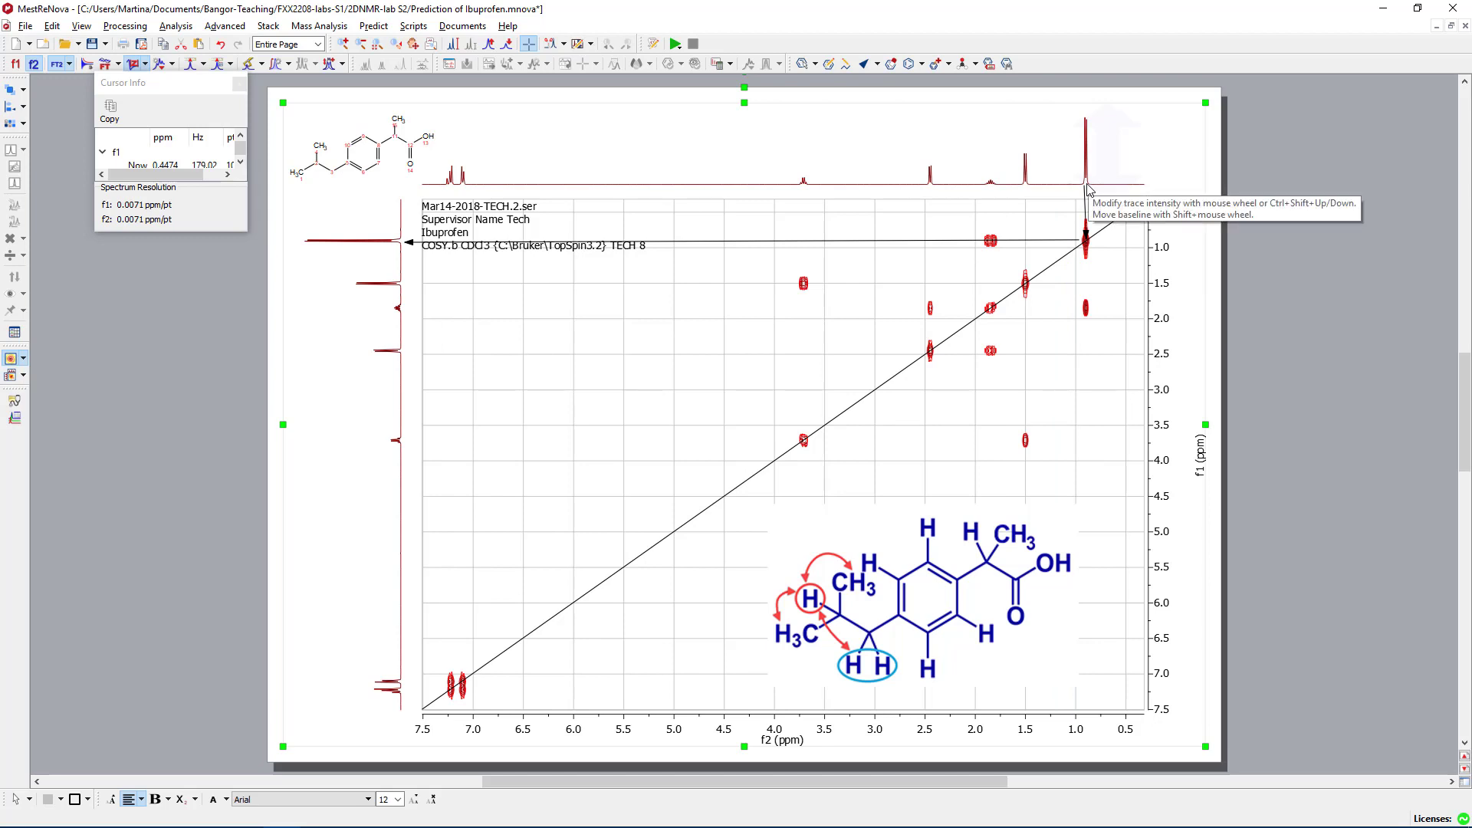
# Step: Trace the aromatic cross peaks and the correlations between the 0.9, 1.85 and 2.45 ppm signals with the crosshair
pyautogui.click(530, 45)
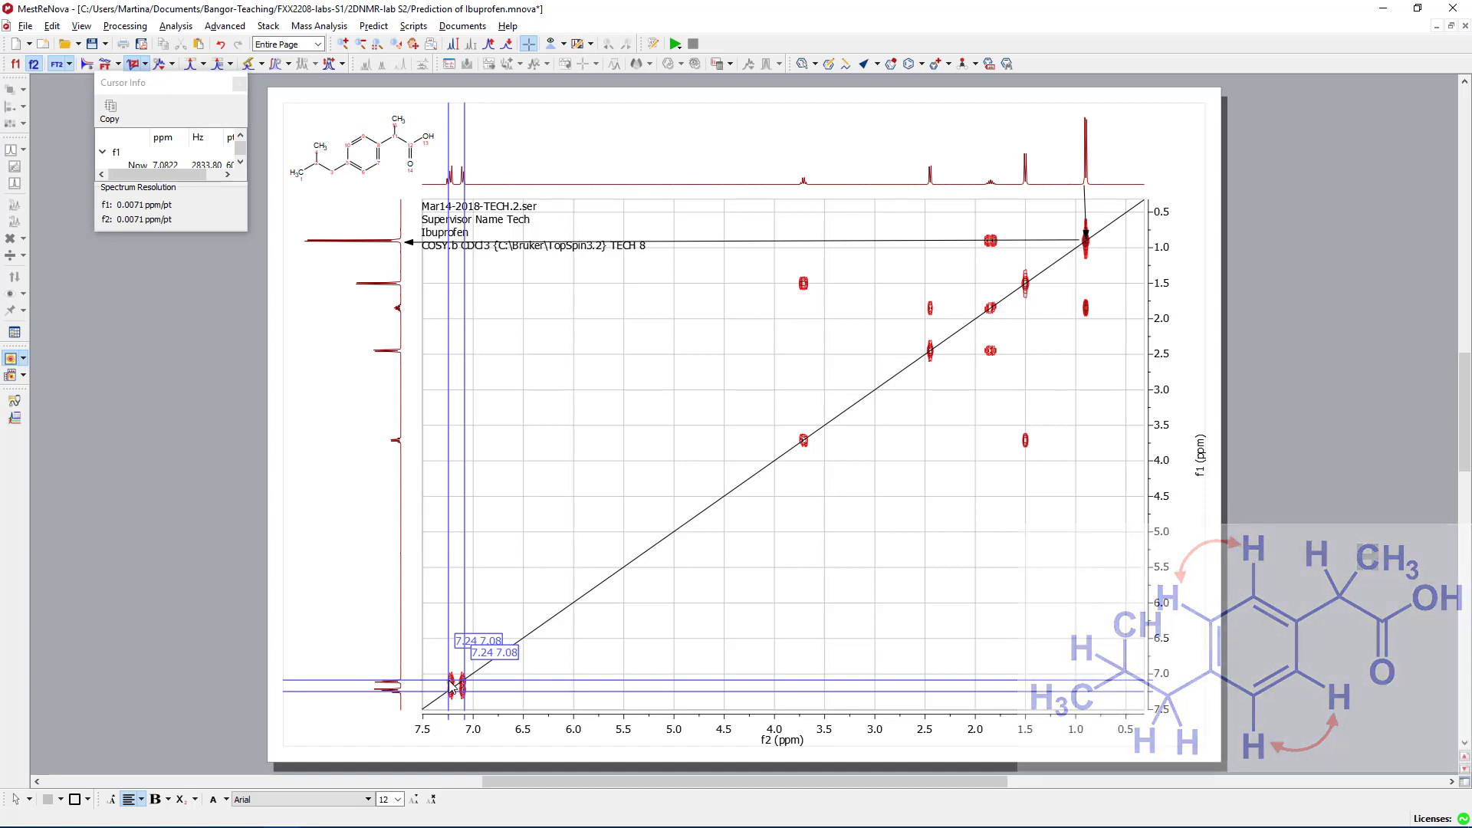
pyautogui.click(1019, 498)
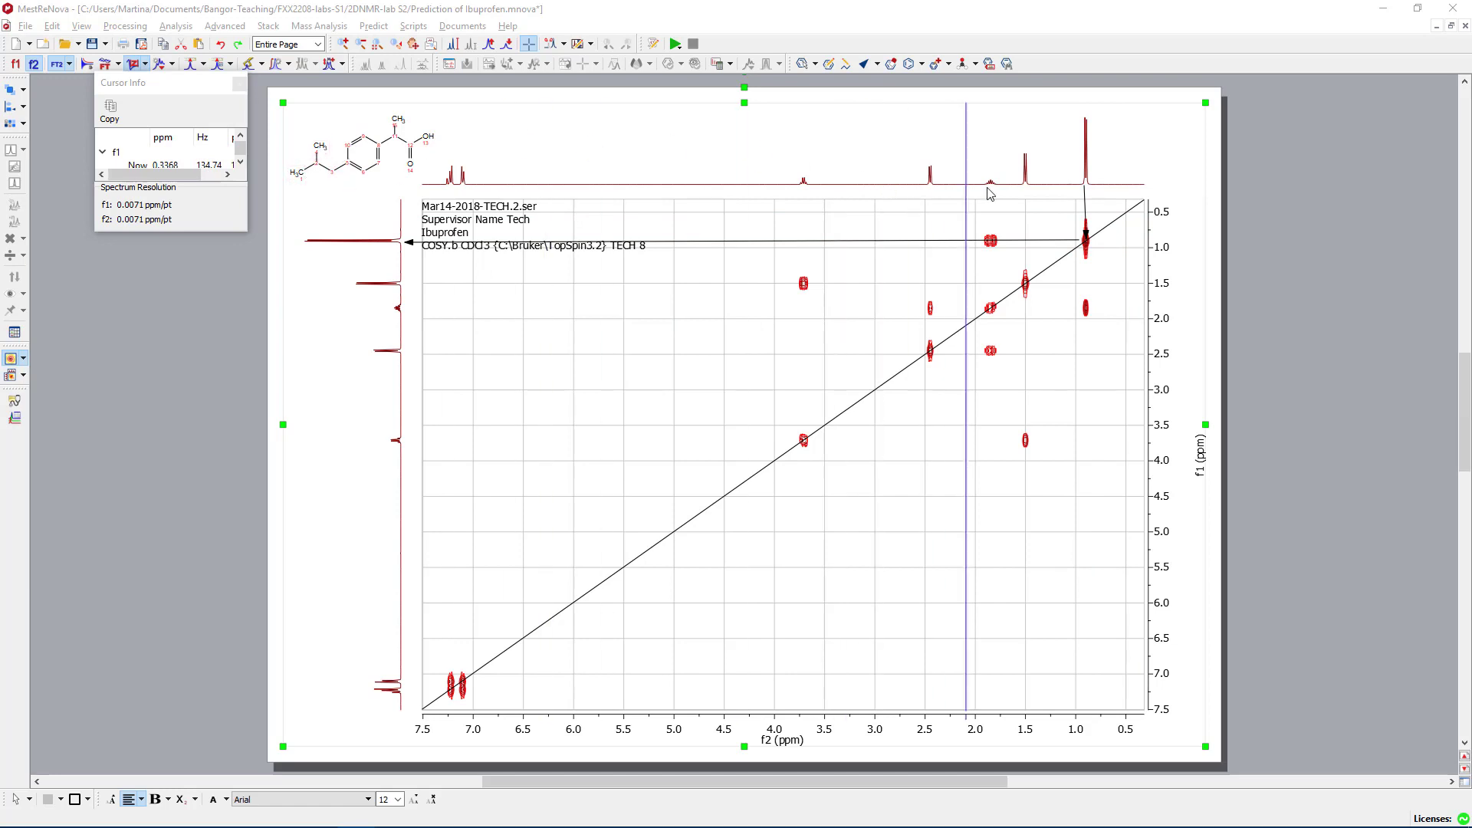
pyautogui.click(1084, 248)
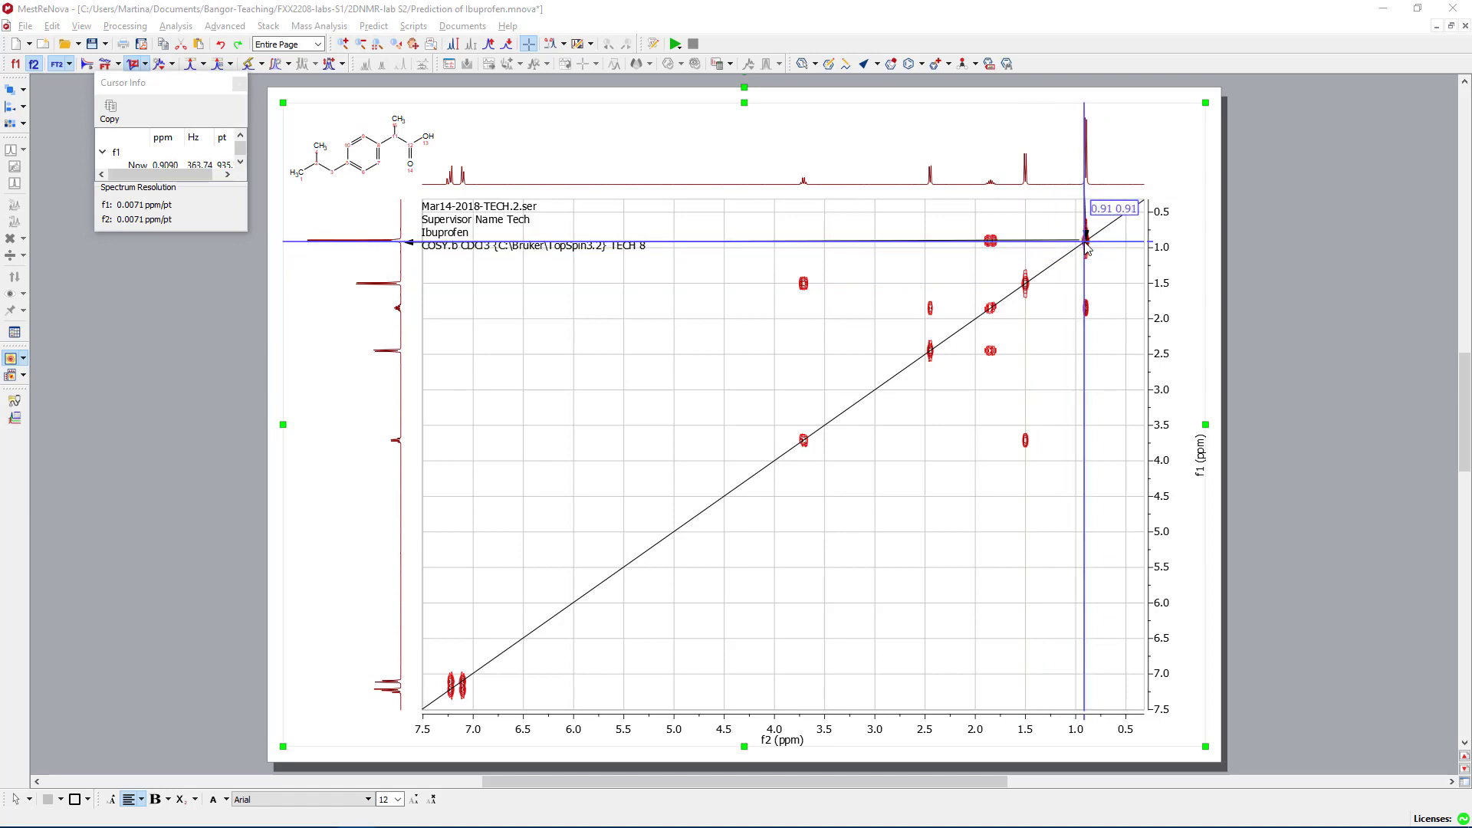
pyautogui.click(1023, 288)
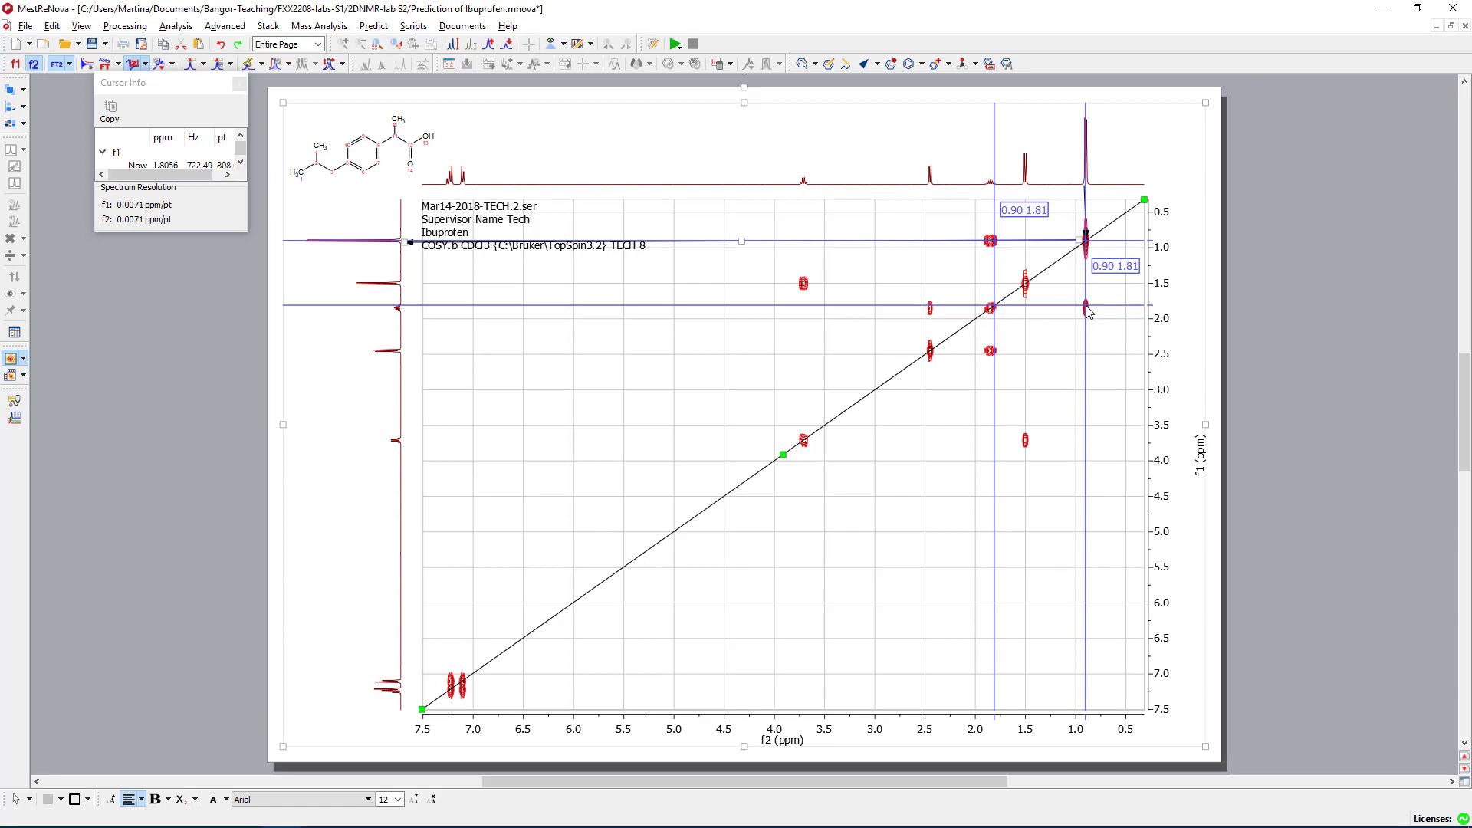
pyautogui.click(1051, 260)
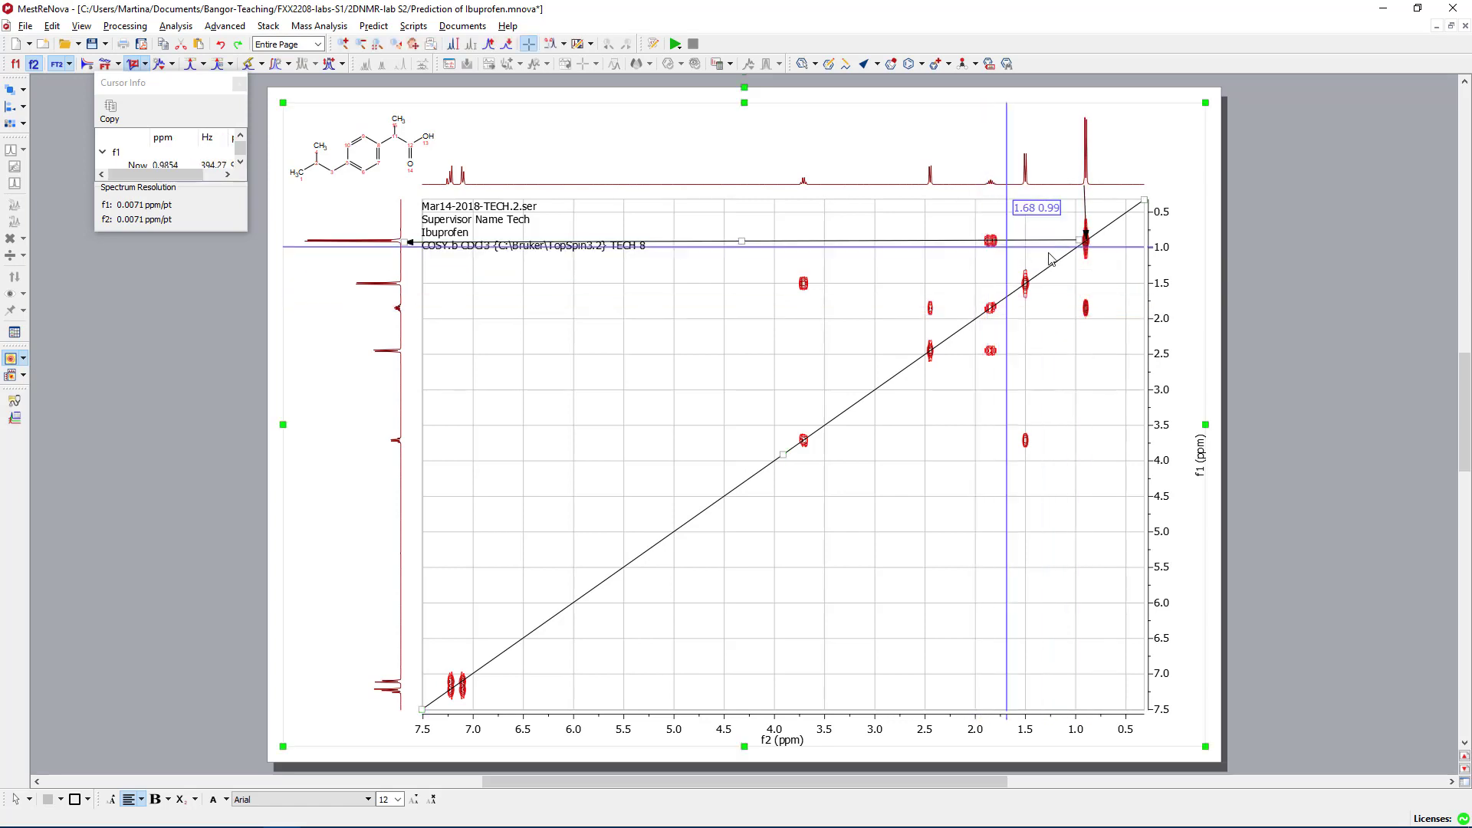
pyautogui.moveTo(1085, 299)
pyautogui.mouseDown()
pyautogui.moveTo(1028, 283)
pyautogui.moveTo(970, 329)
pyautogui.moveTo(1003, 363)
pyautogui.moveTo(1085, 314)
pyautogui.mouseUp()
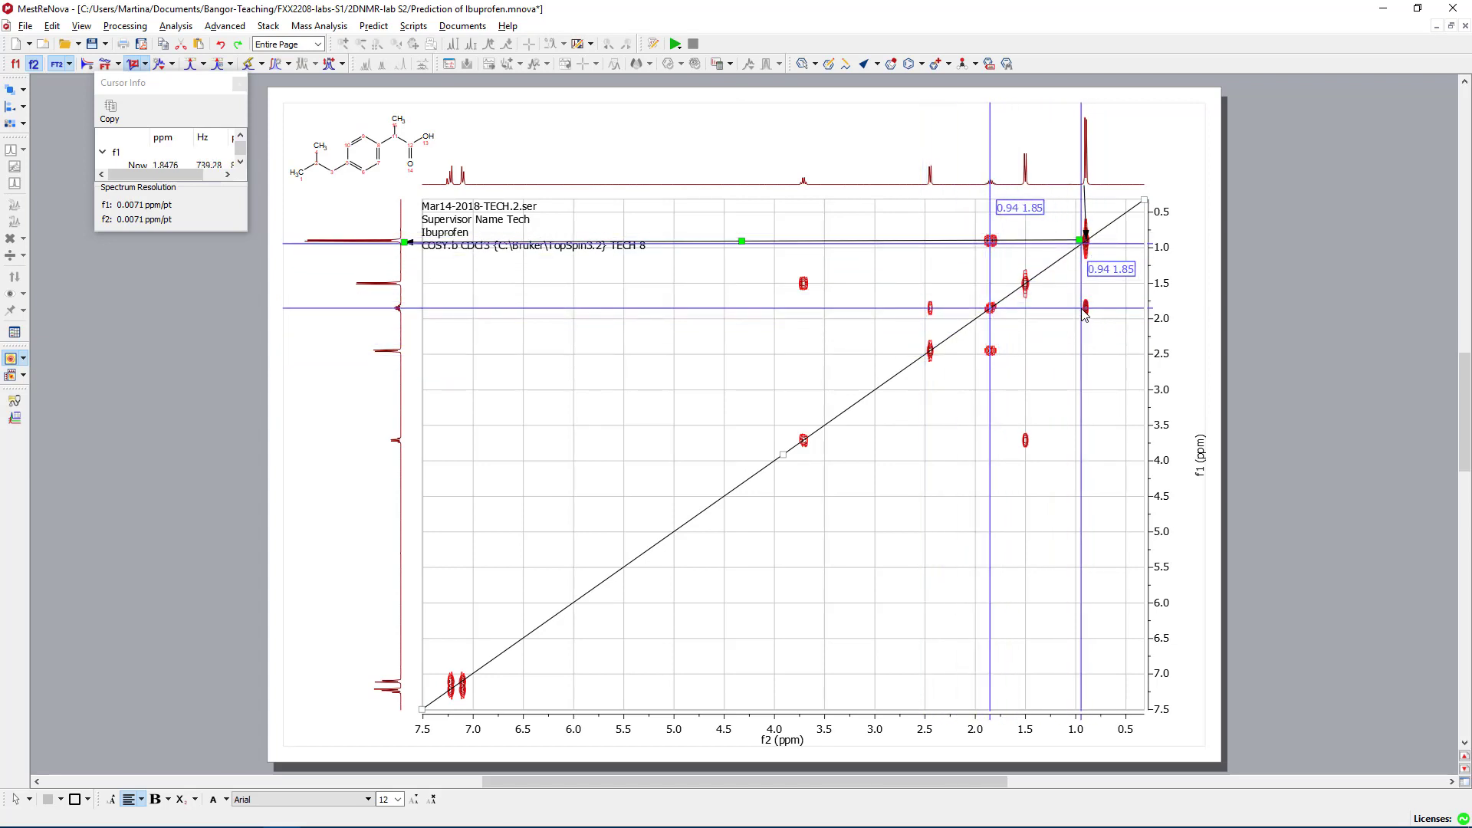
pyautogui.click(990, 351)
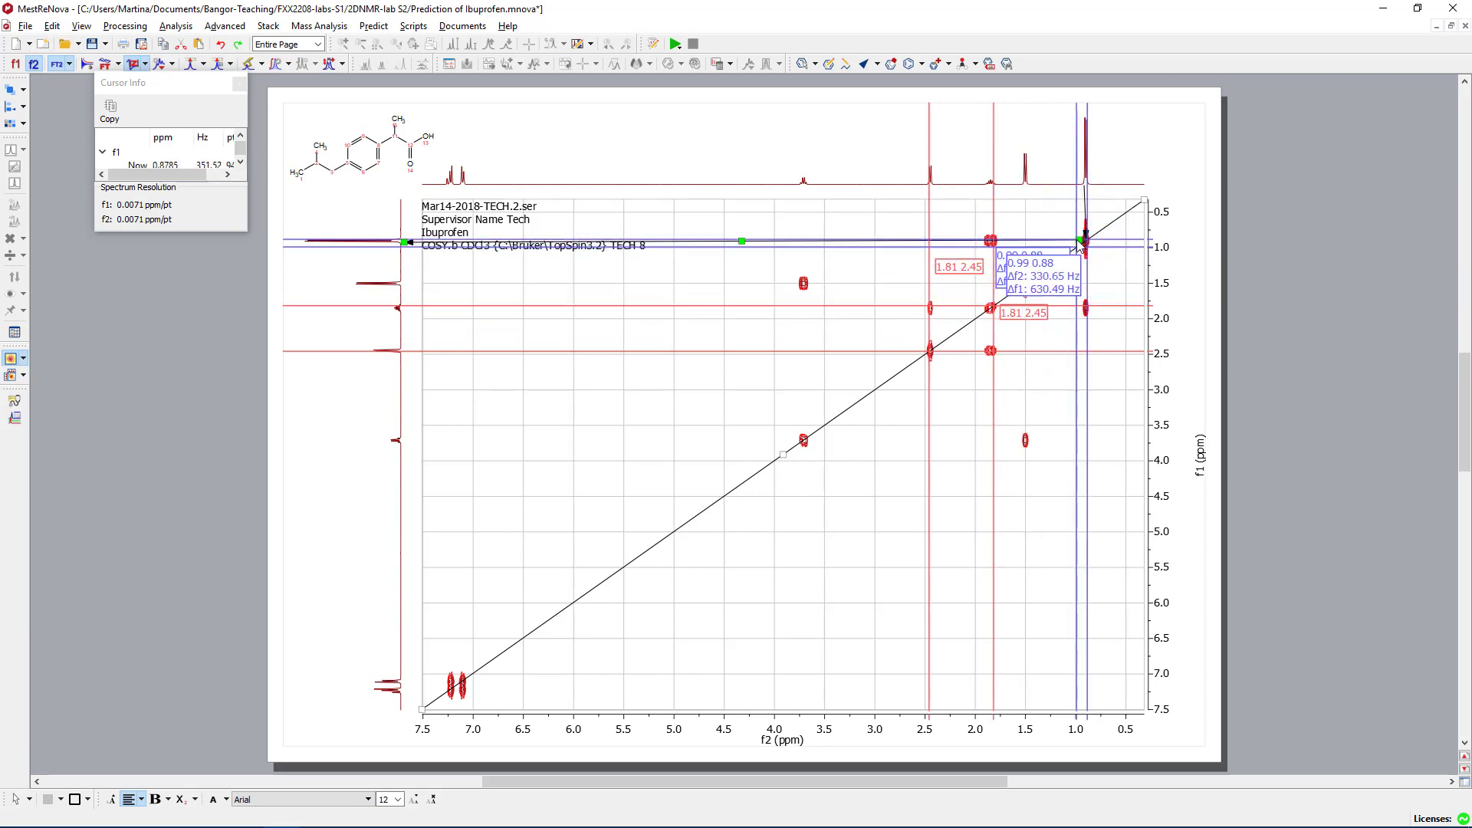
# Step: Dismiss the crosshair and zoom into the cross peaks between the 1.85 and 2.45 ppm signals, about 1.55 to 2.70 ppm in f2
pyautogui.click(1078, 243)
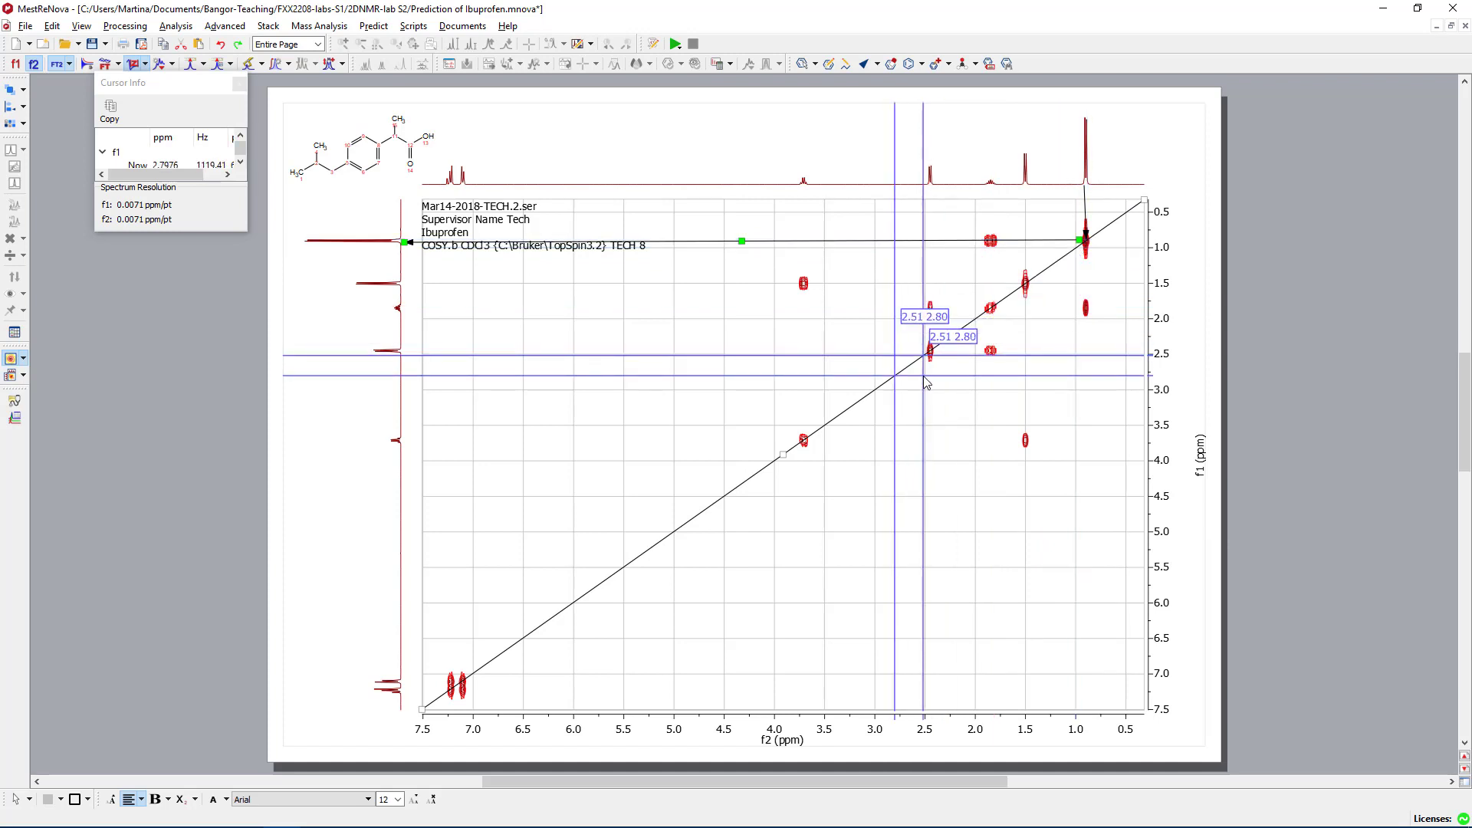
pyautogui.press('Escape')
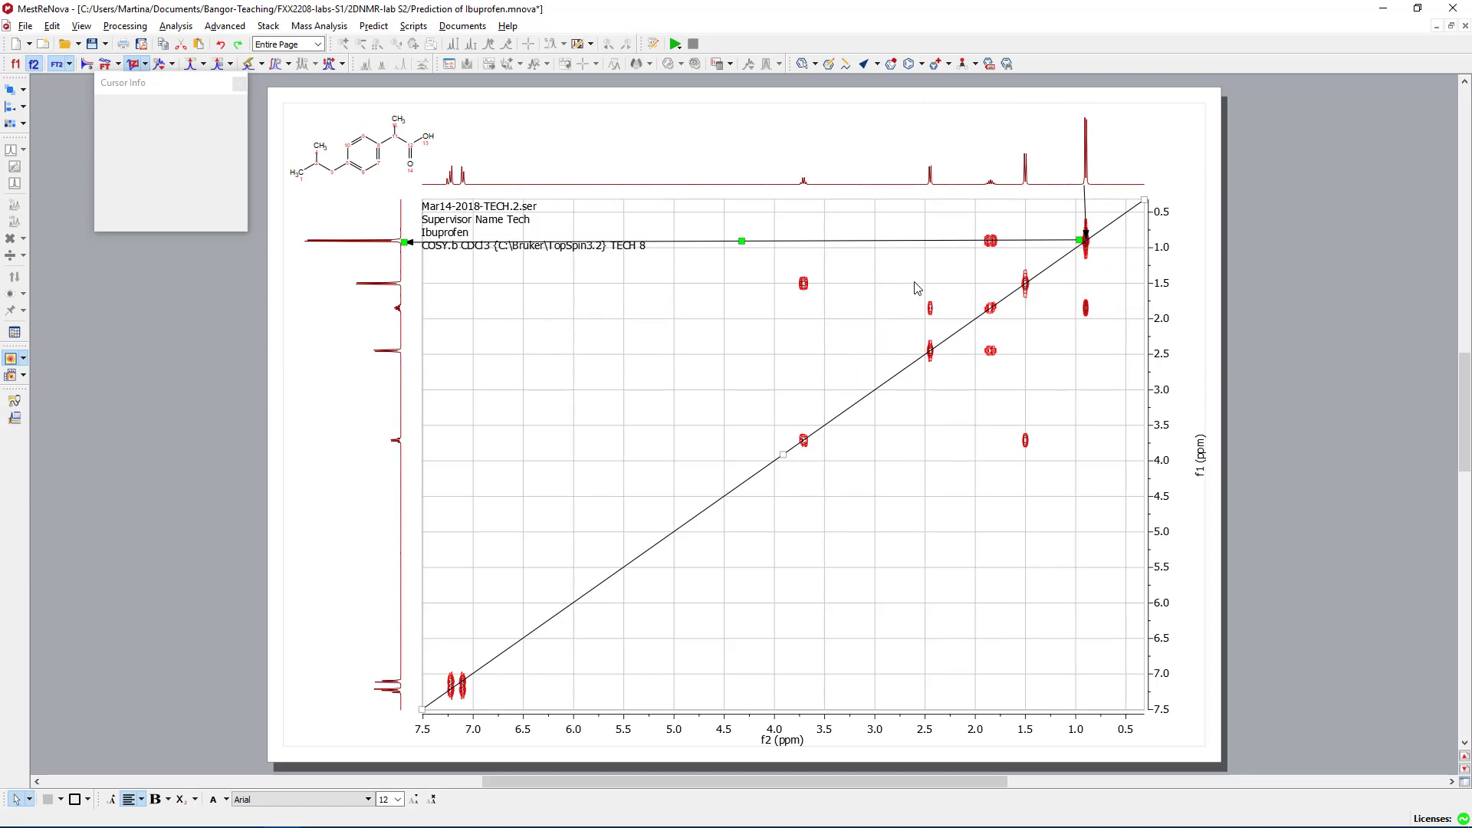
pyautogui.press('z')
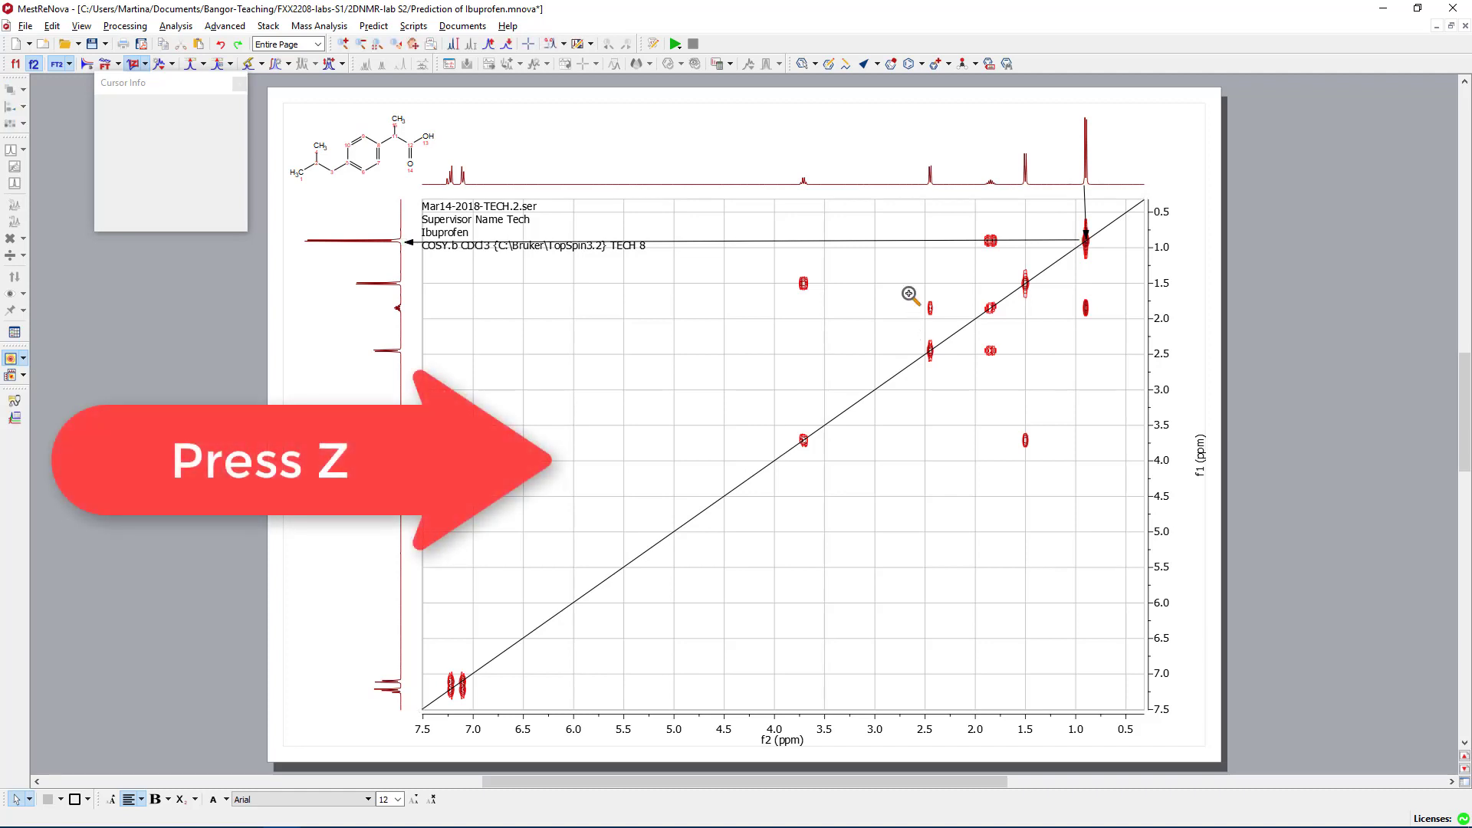
pyautogui.moveTo(909, 274); pyautogui.dragTo(1019, 378)
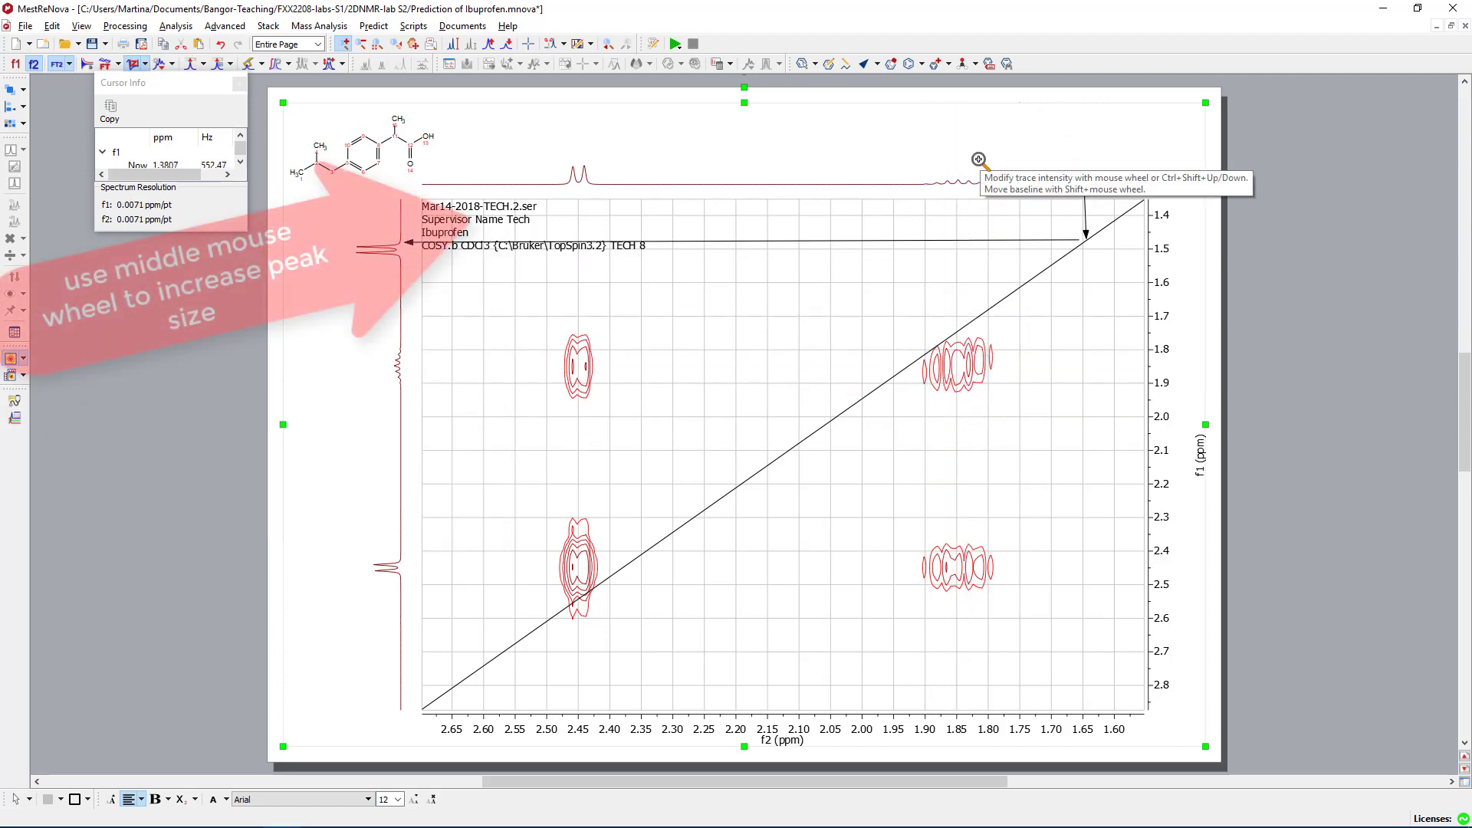
# Step: Increase the intensity of the horizontal and vertical 1H traces to enlarge the 1.85 and 2.45 ppm multiplets
pyautogui.scroll(5, 978, 158)
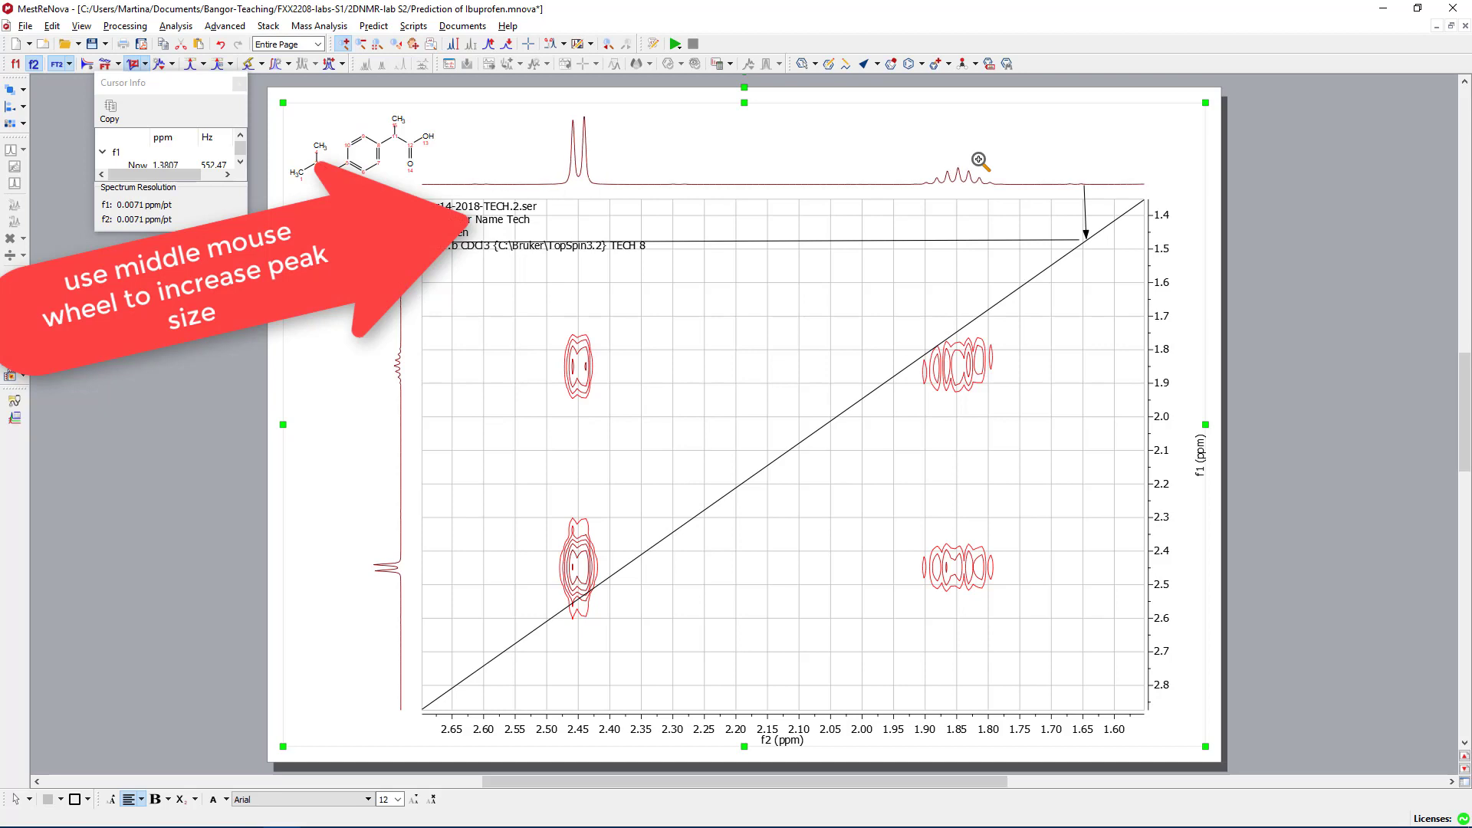
pyautogui.scroll(4, 979, 157)
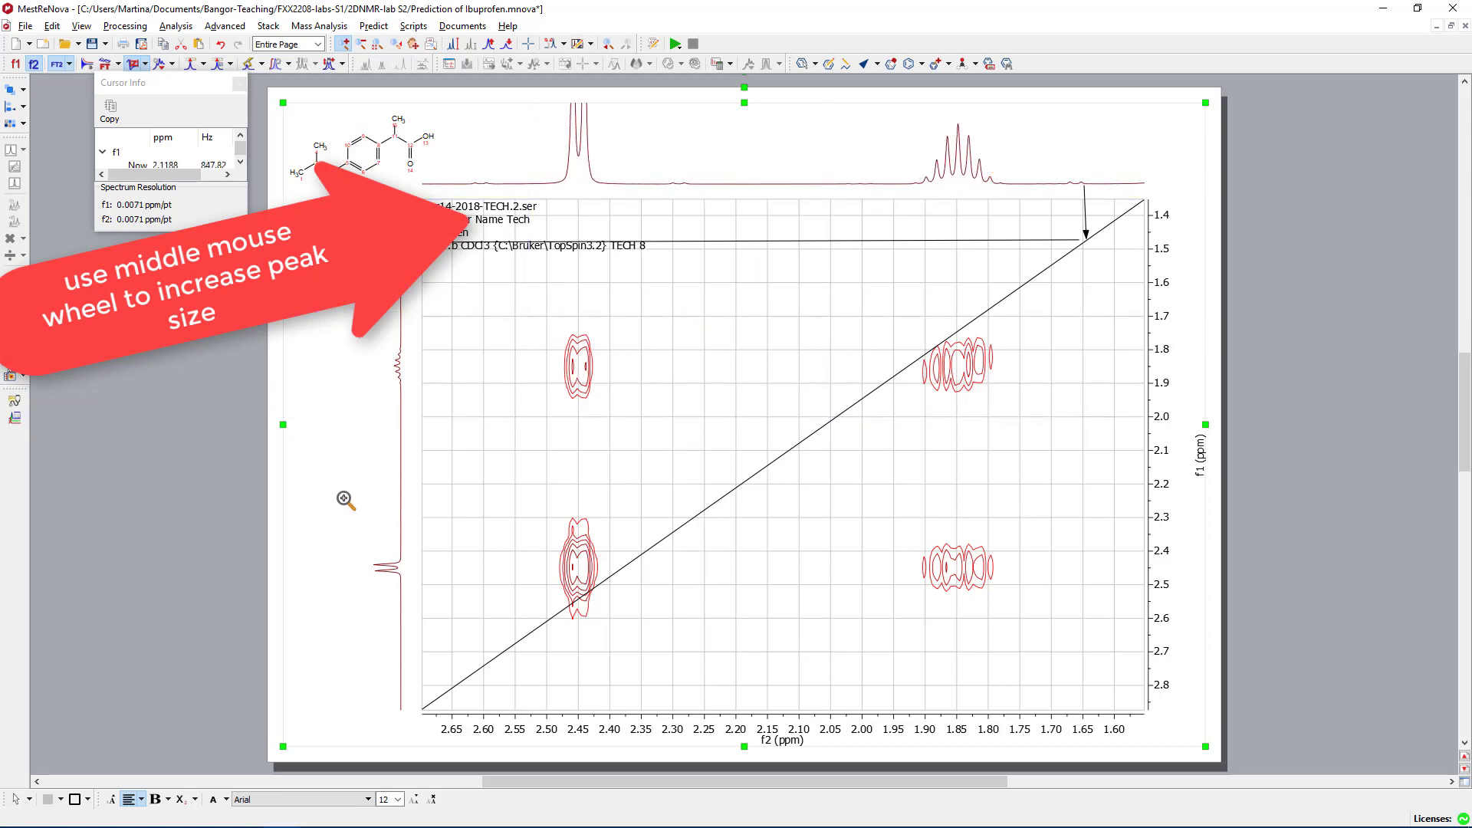
pyautogui.scroll(5, 348, 487)
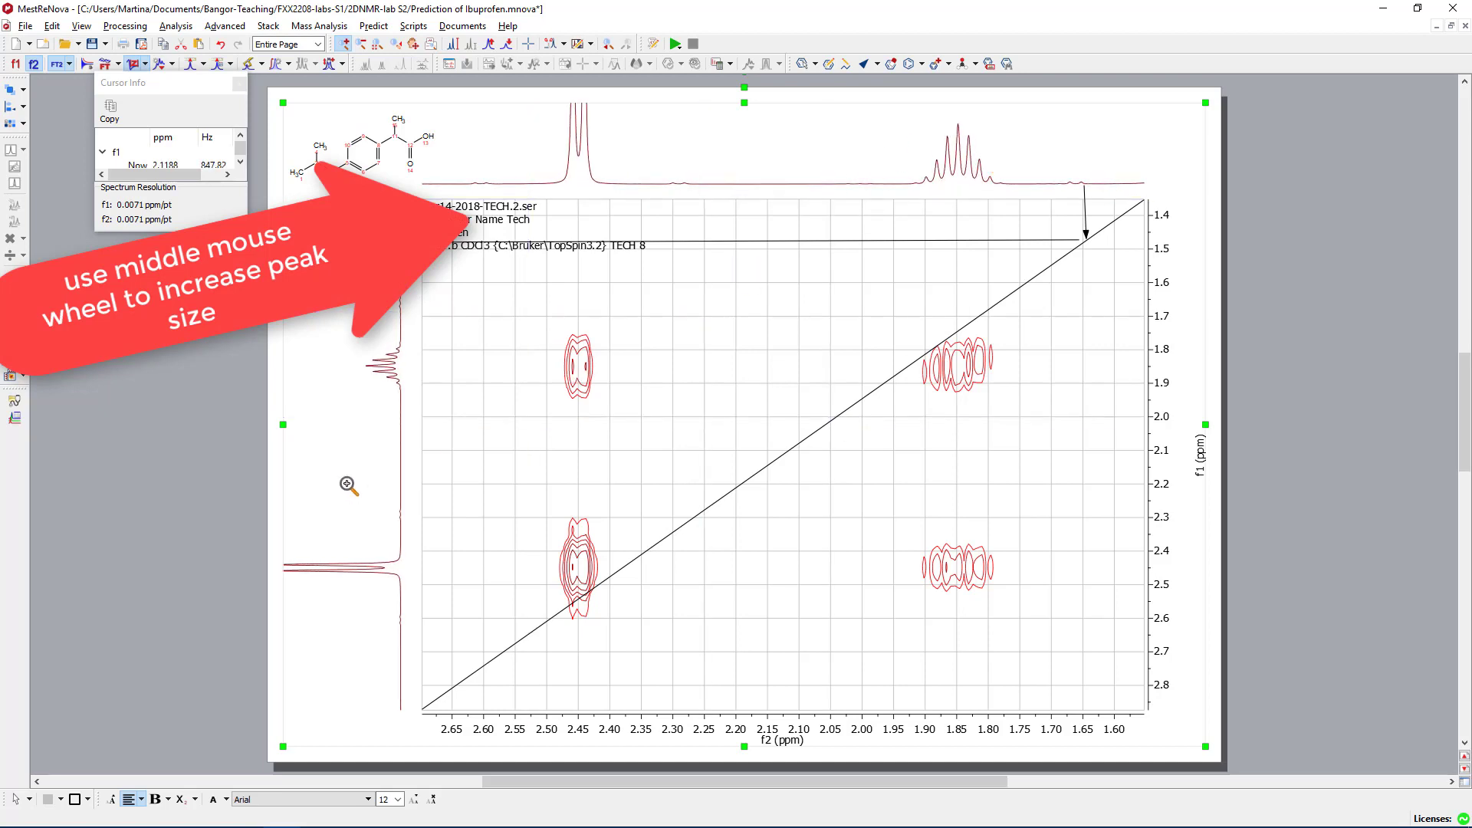
pyautogui.scroll(-3, 348, 486)
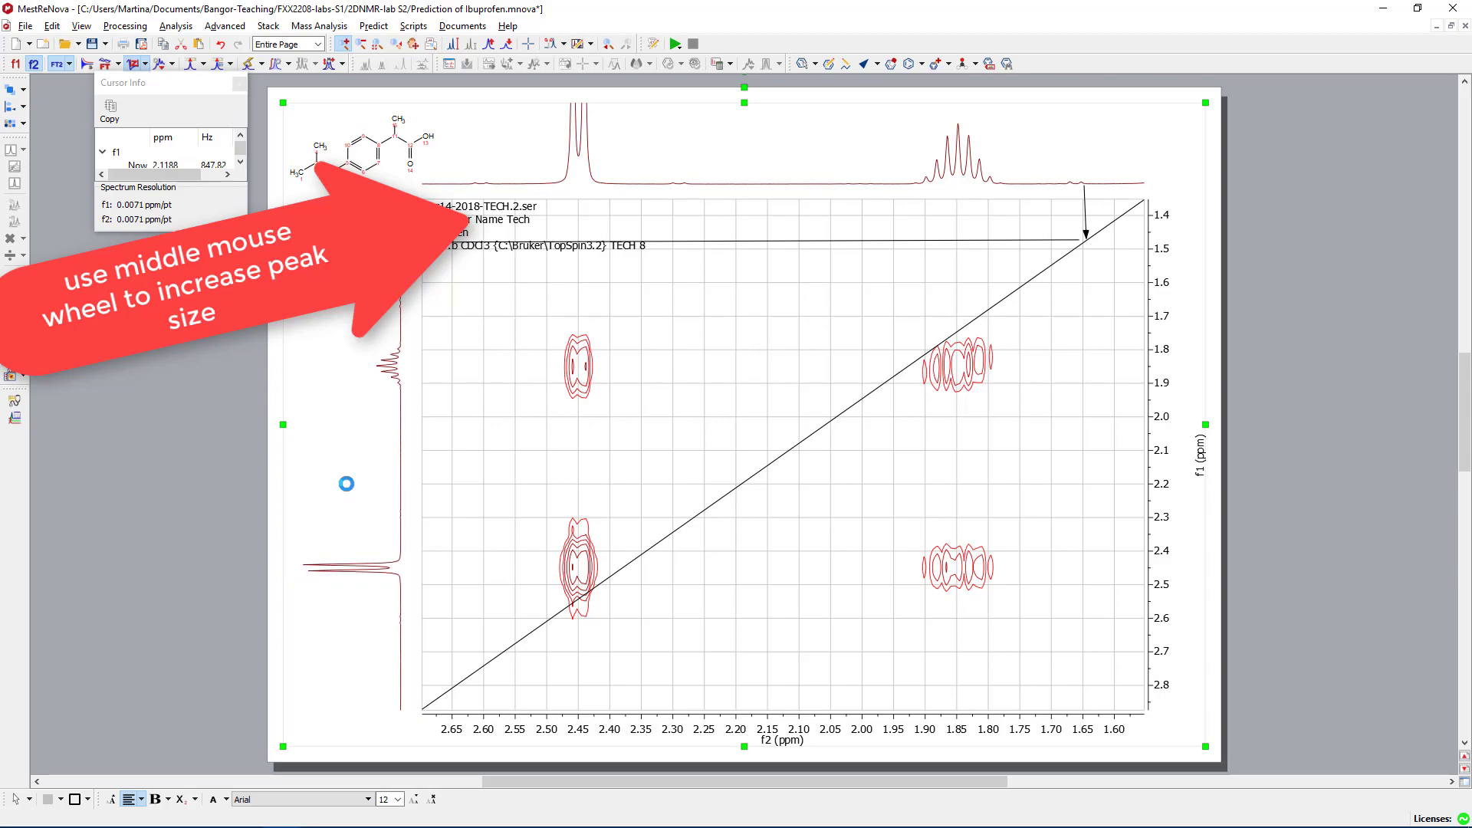